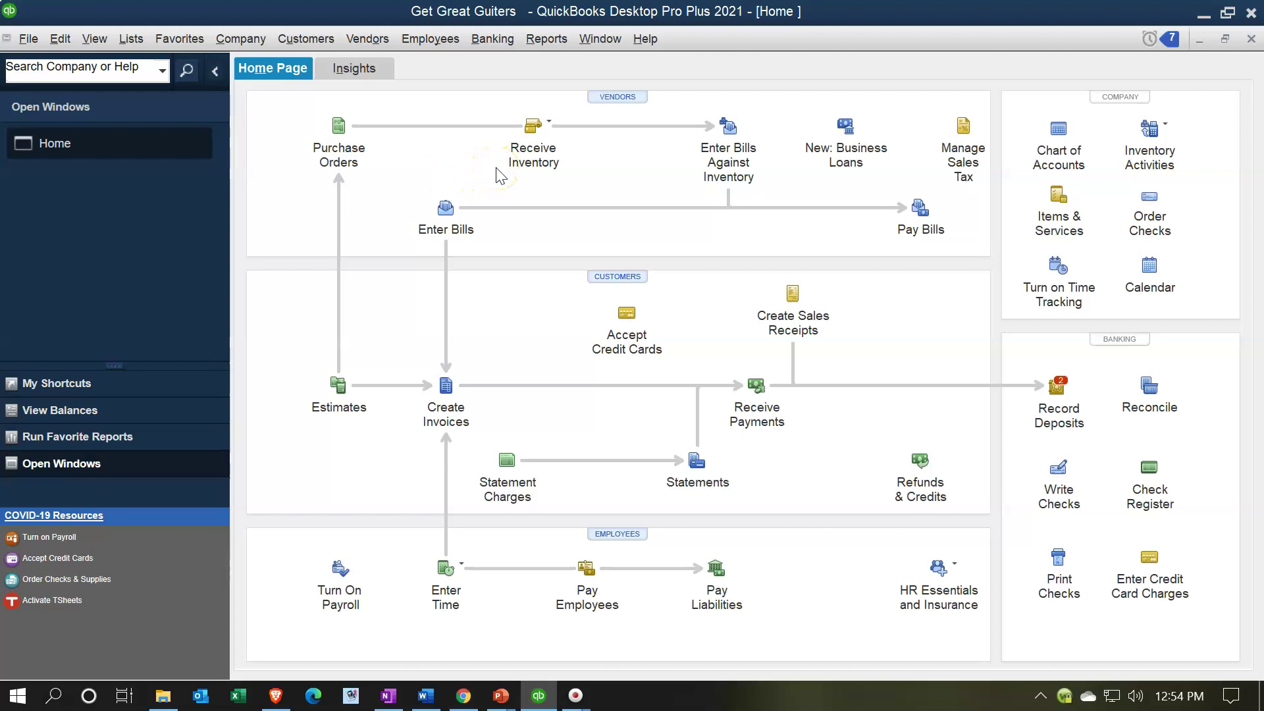
# Create a purchase order for the vendor Fender, quick-adding Fender to the vendor list.
pyautogui.click(339, 146)
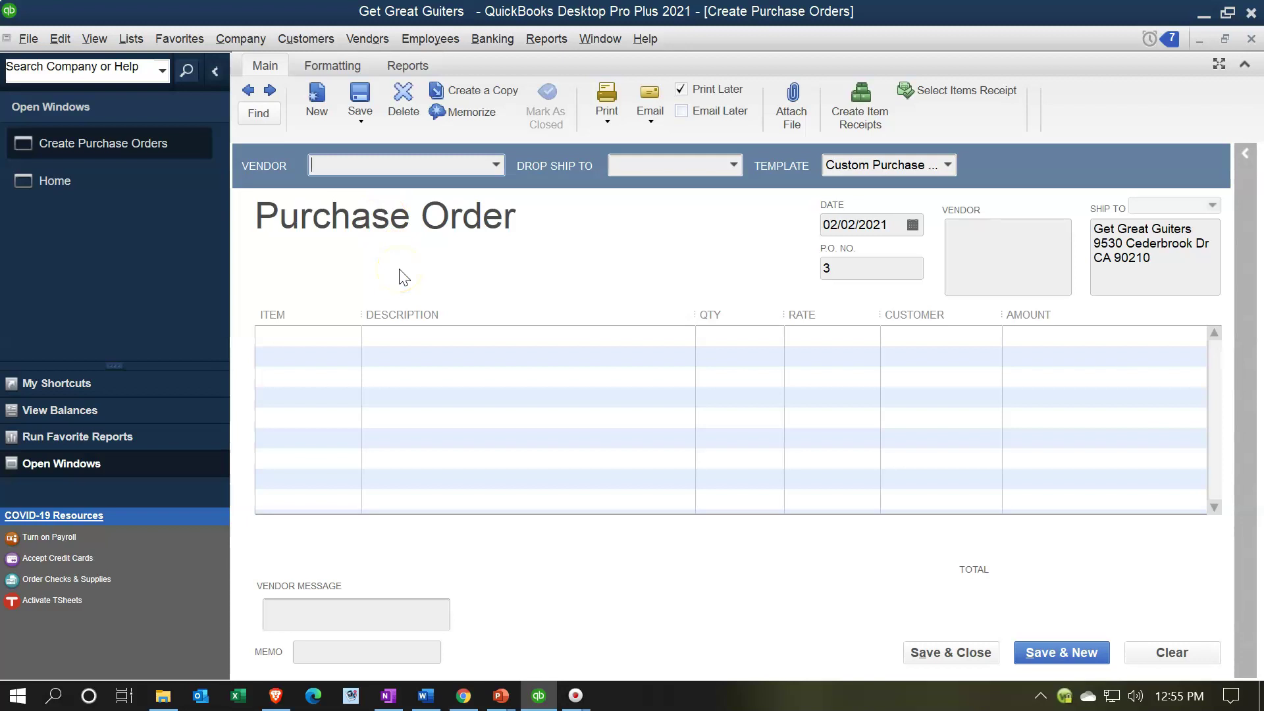
pyautogui.write('Fender')
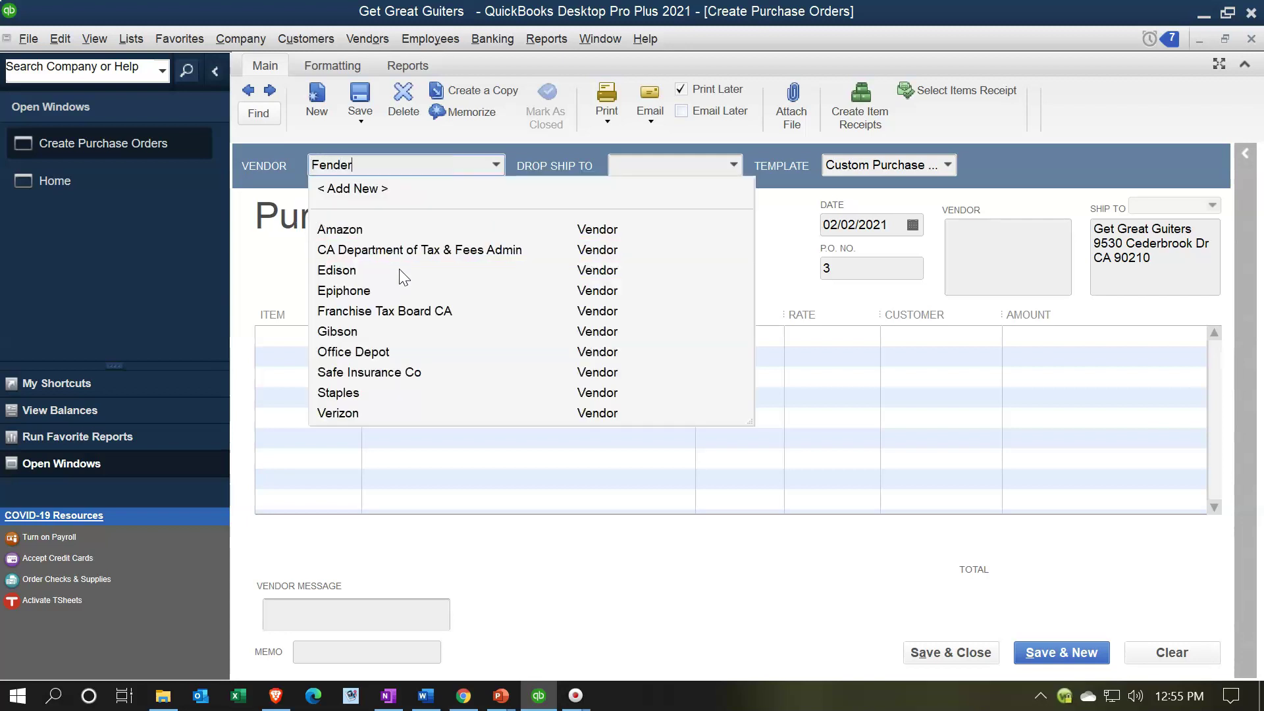
pyautogui.press('Tab')
pyautogui.click(508, 326)
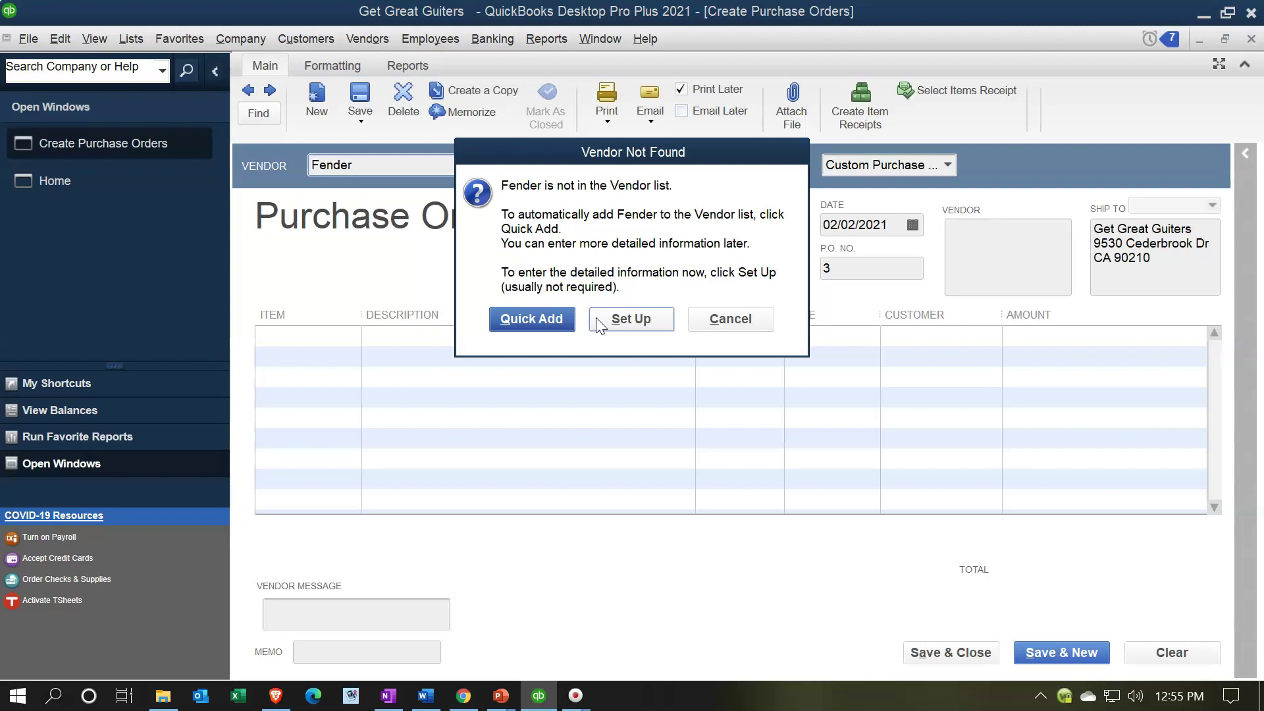
pyautogui.click(555, 327)
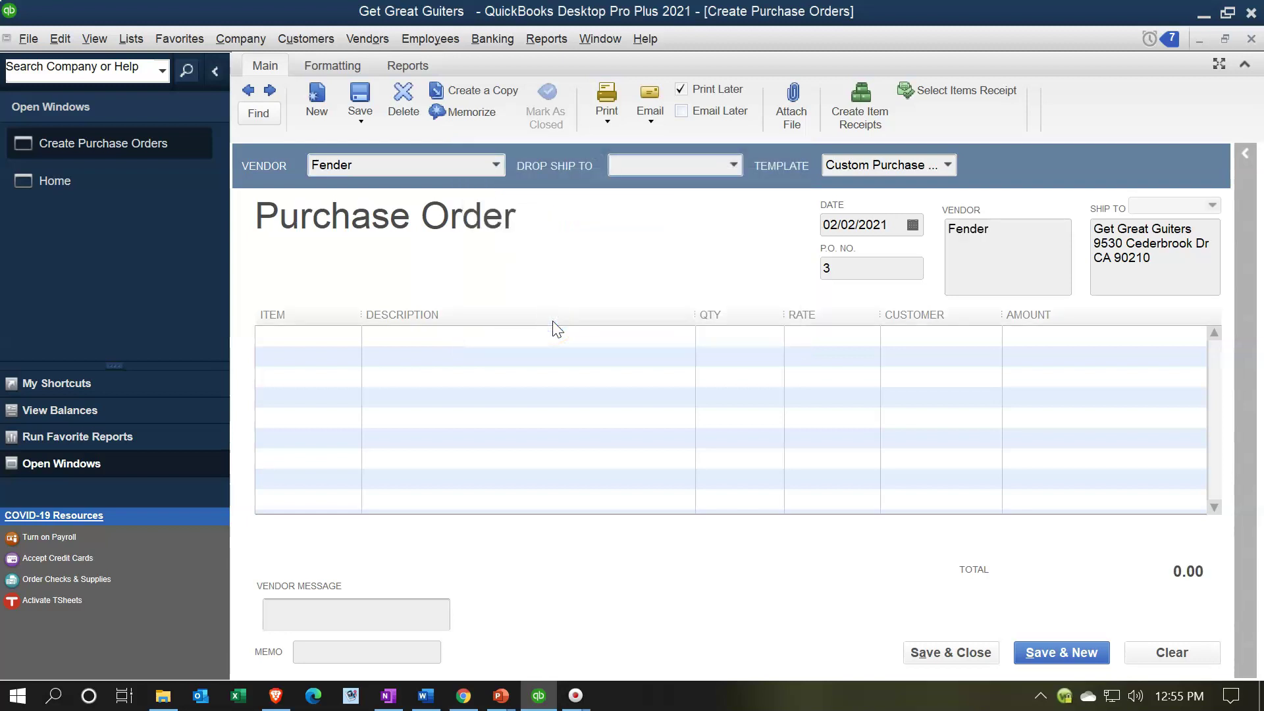
# Set the purchase order date to 02/09/2021, keeping the custom purchase order template.
pyautogui.press('Tab')
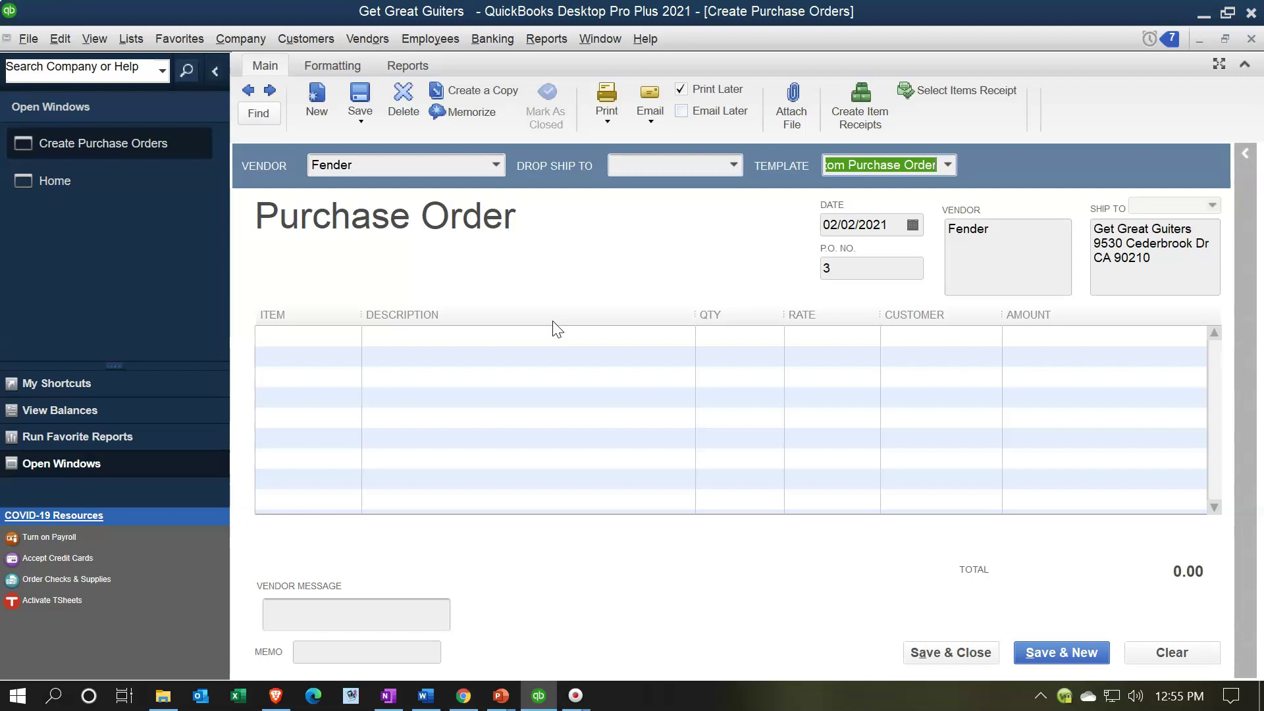
pyautogui.press('Tab')
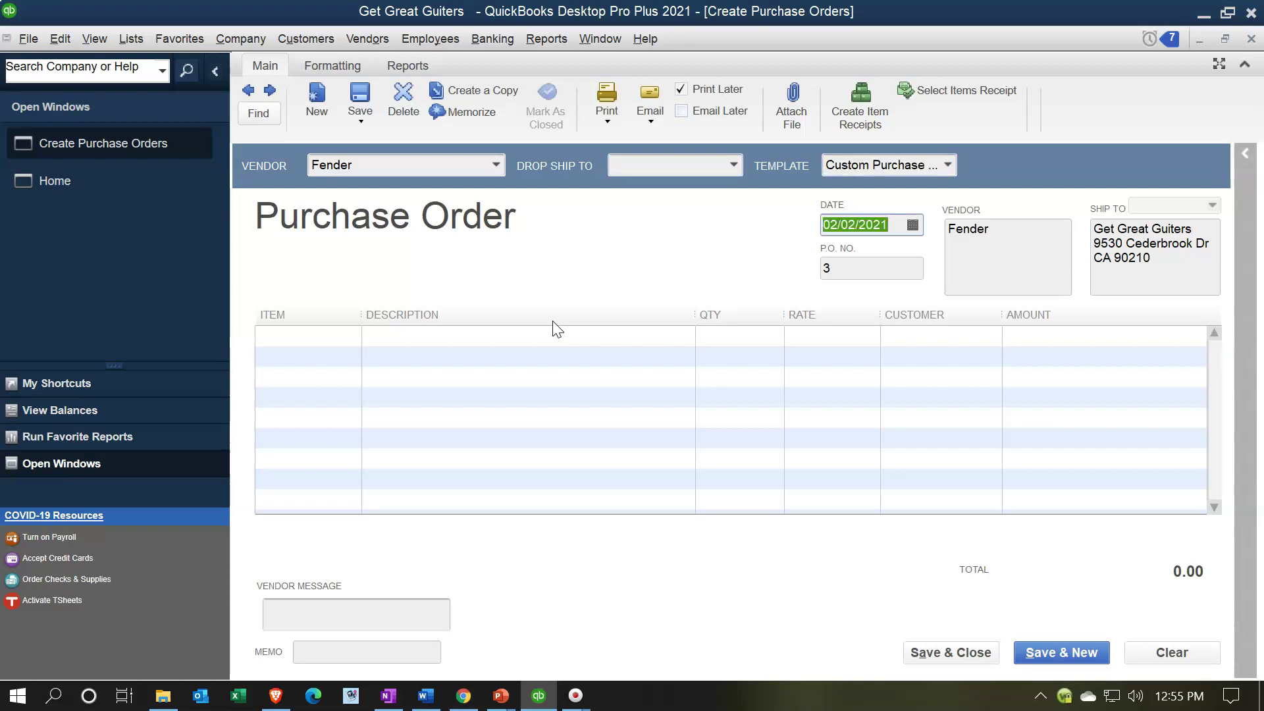
pyautogui.click(895, 224)
pyautogui.press('+')
pyautogui.press('+')
pyautogui.press('+')
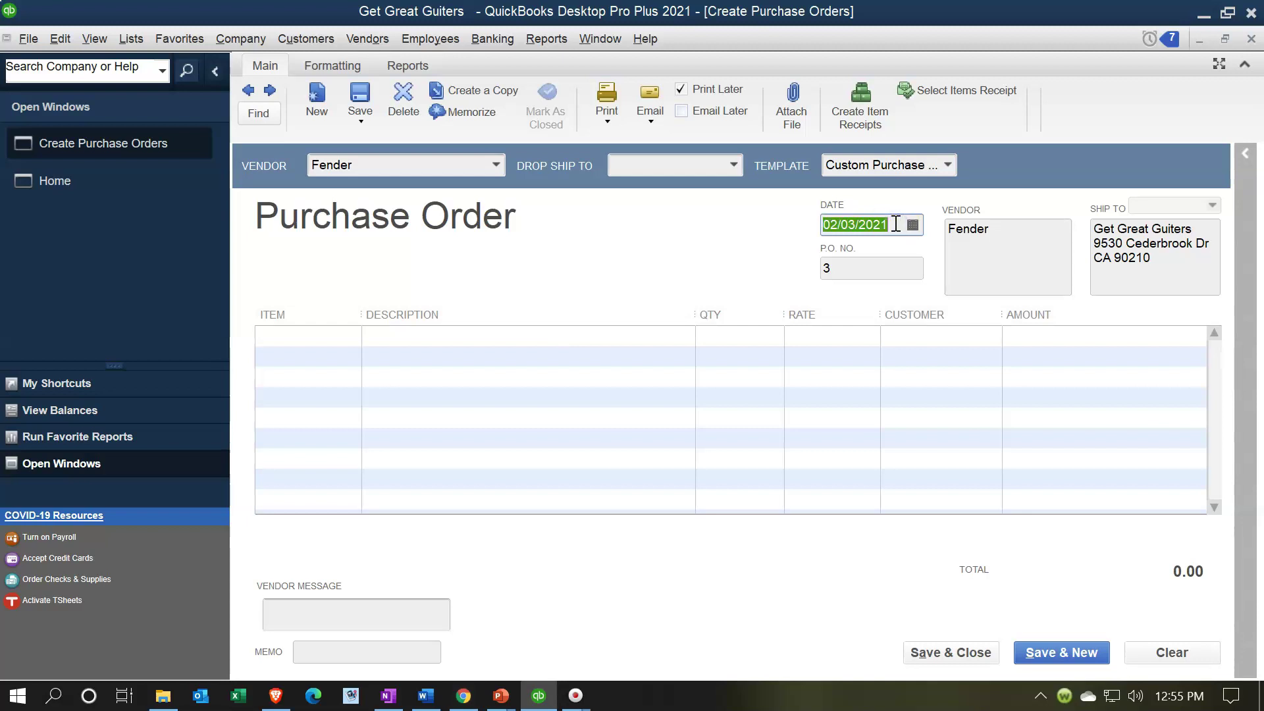
pyautogui.press('+')
pyautogui.press('+')
pyautogui.press('Tab')
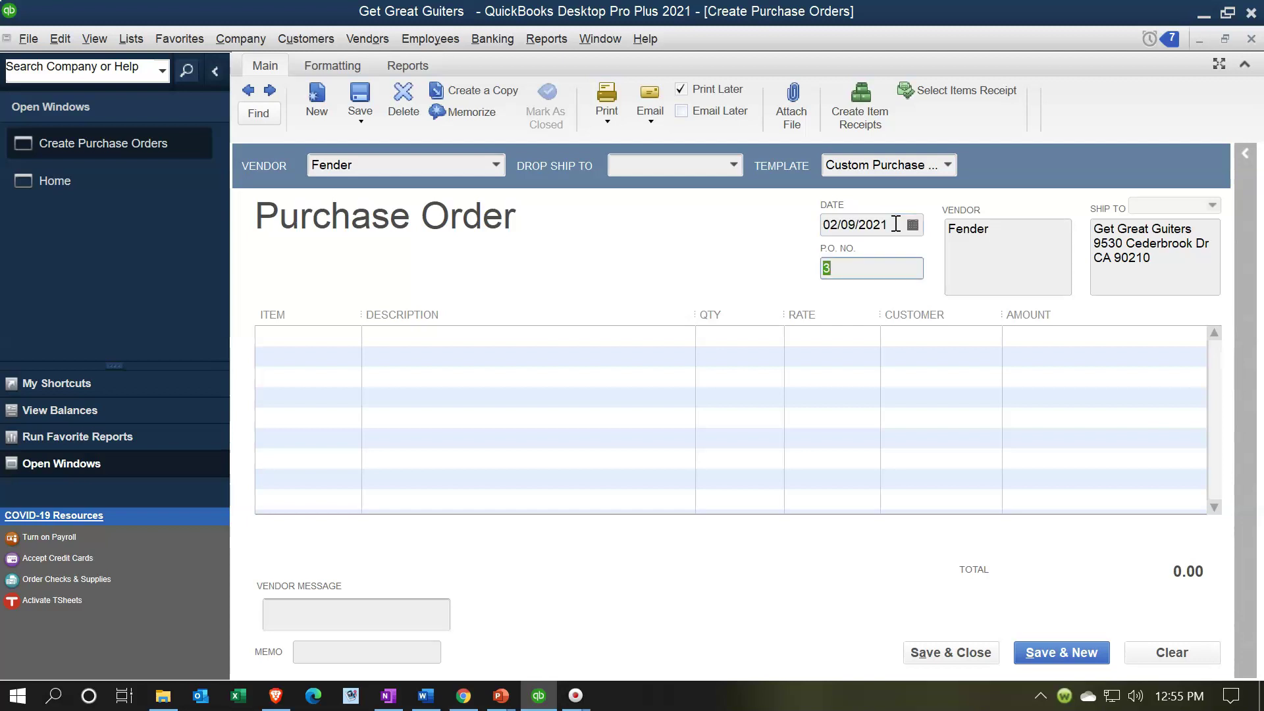
# Enter SQ as the first line's item and start adding it as a new item of type Inventory Part.
pyautogui.press('Tab')
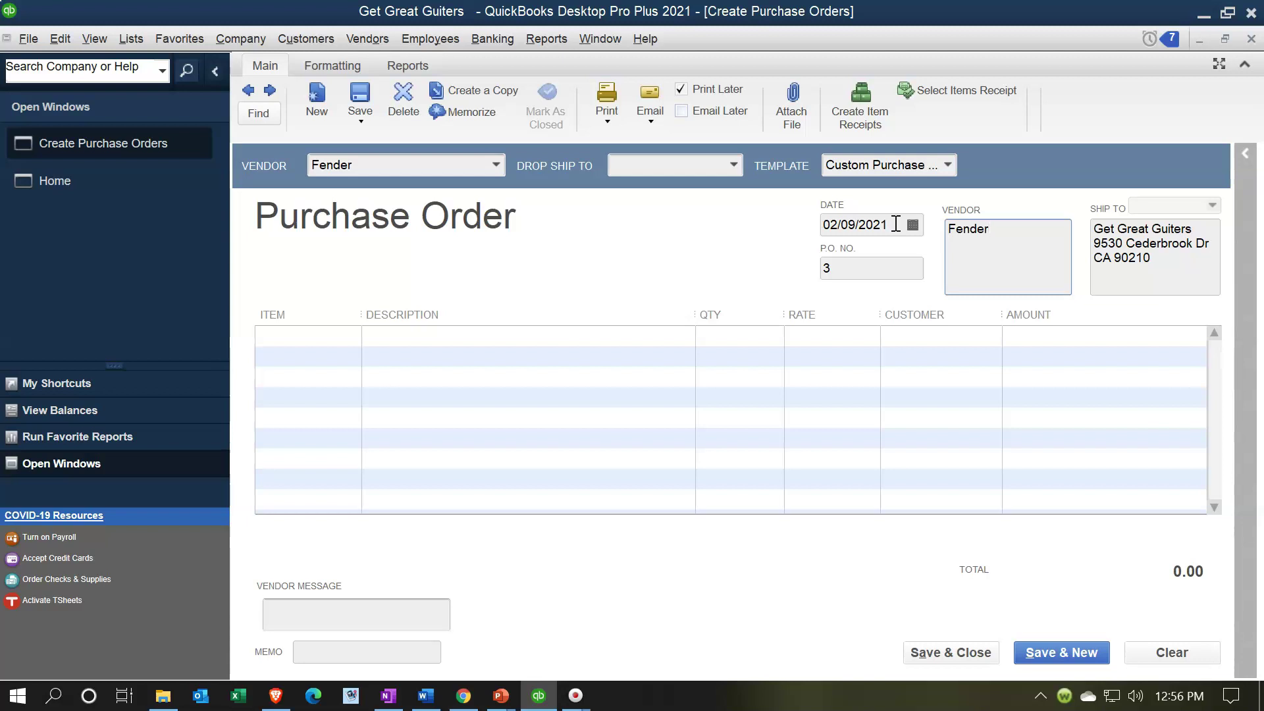
pyautogui.press('Tab')
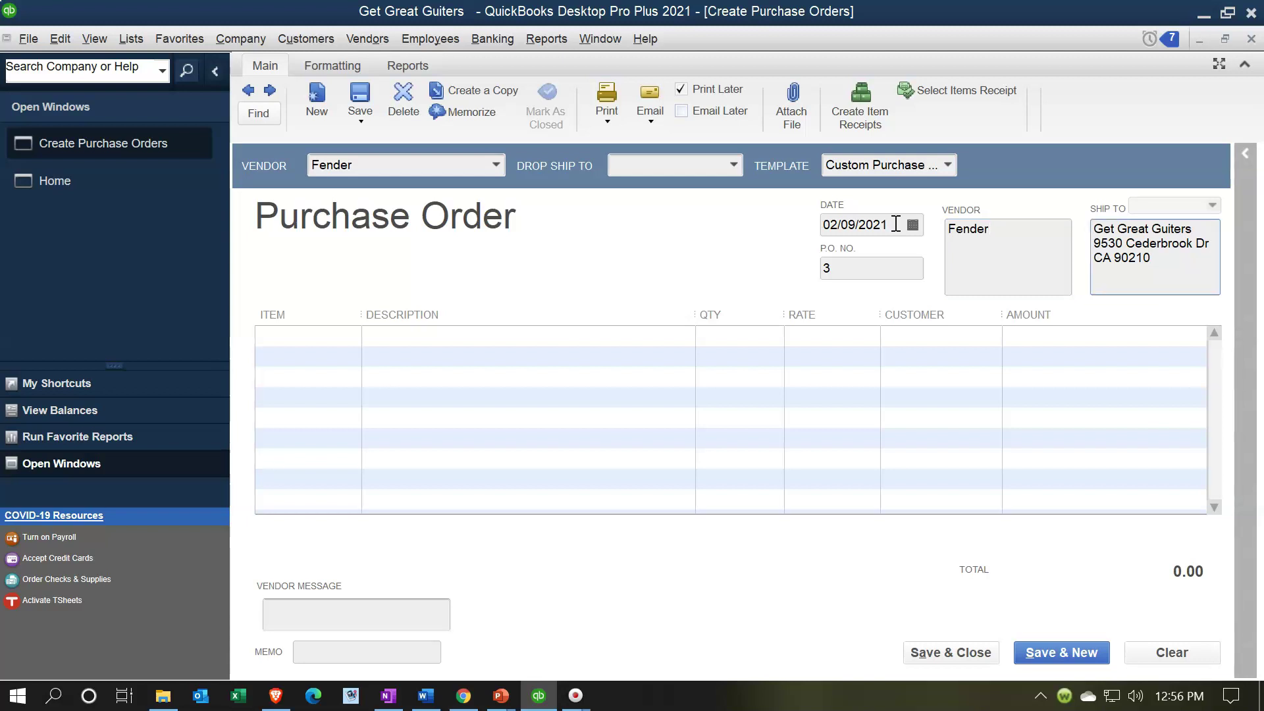
pyautogui.press('Tab')
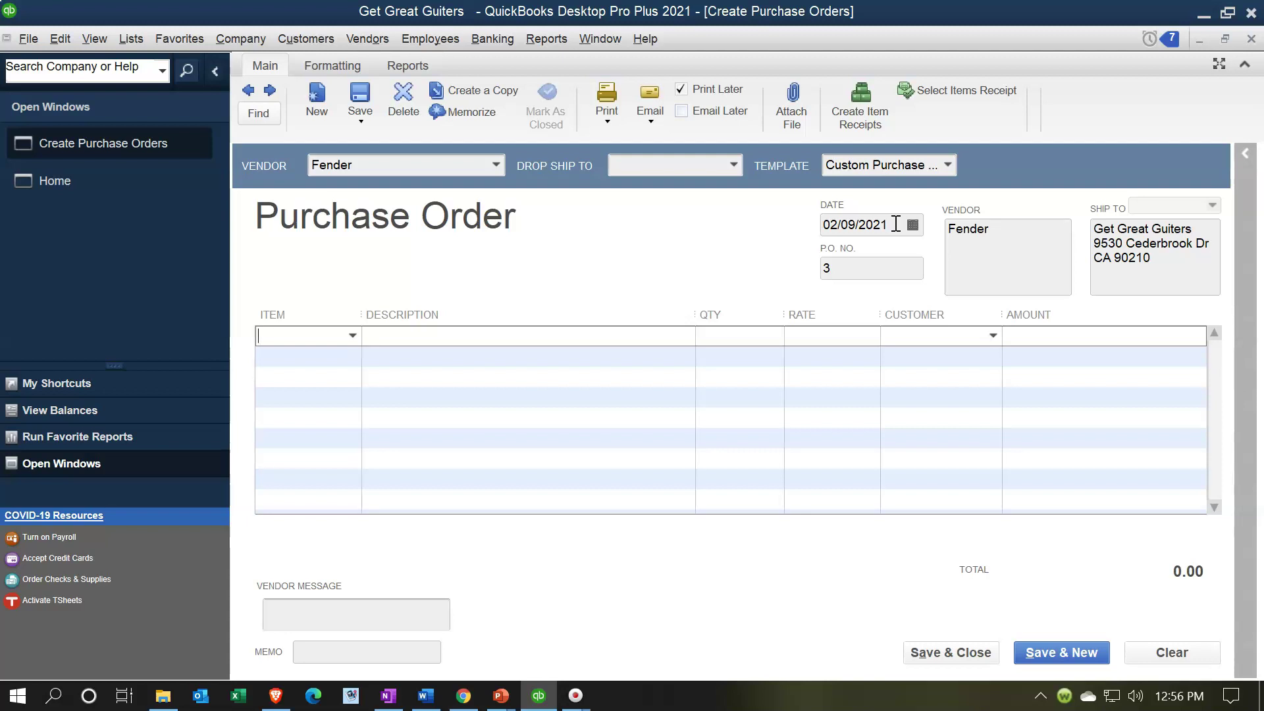
pyautogui.write('SQ')
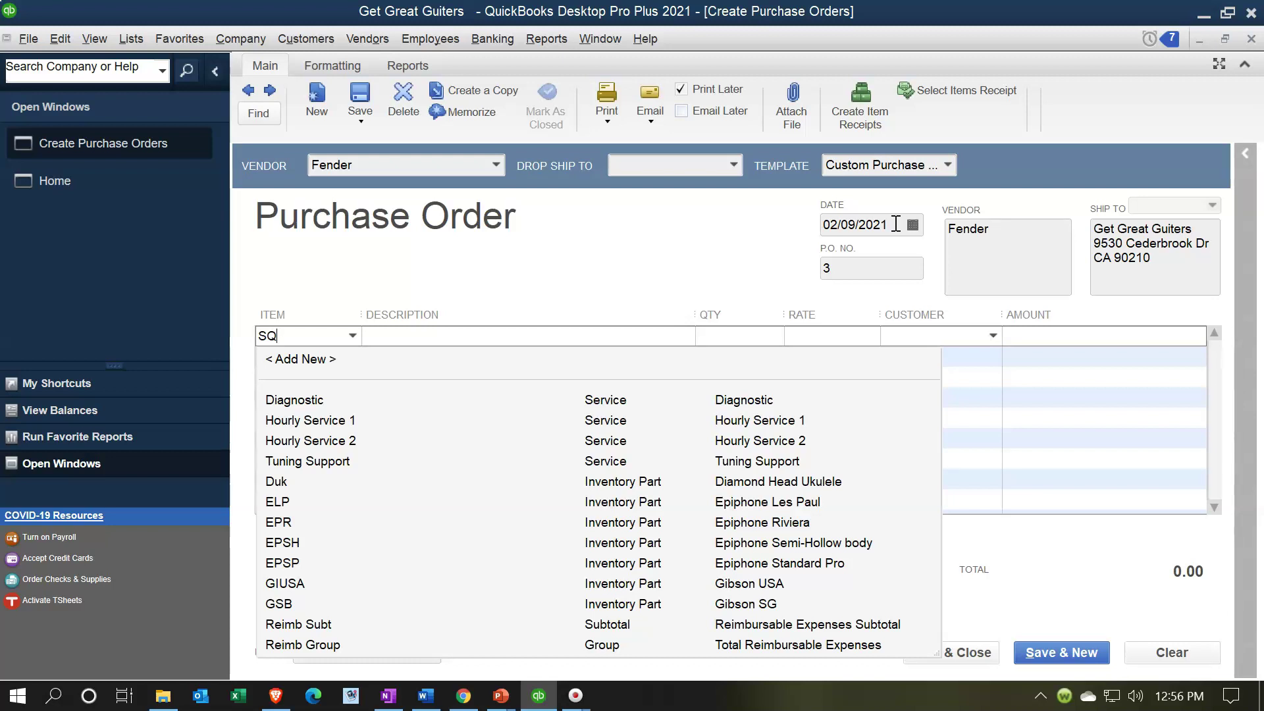
pyautogui.press('Tab')
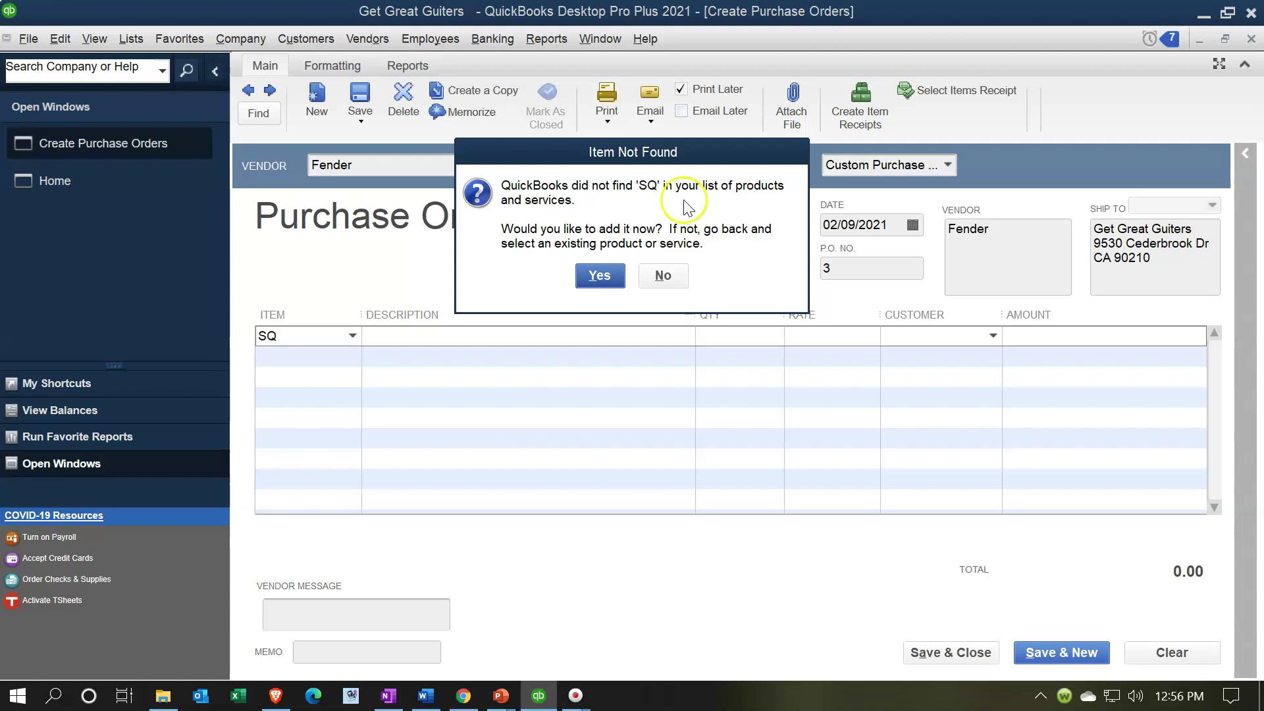
pyautogui.click(599, 276)
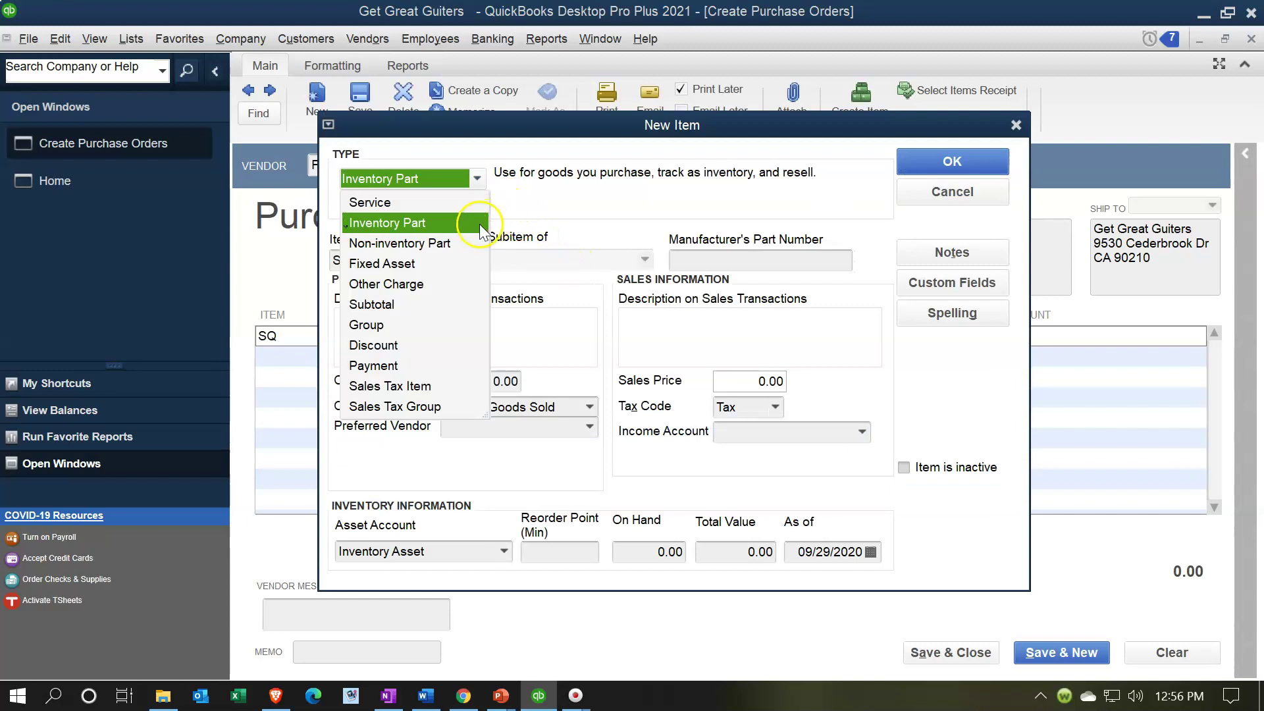
pyautogui.click(570, 203)
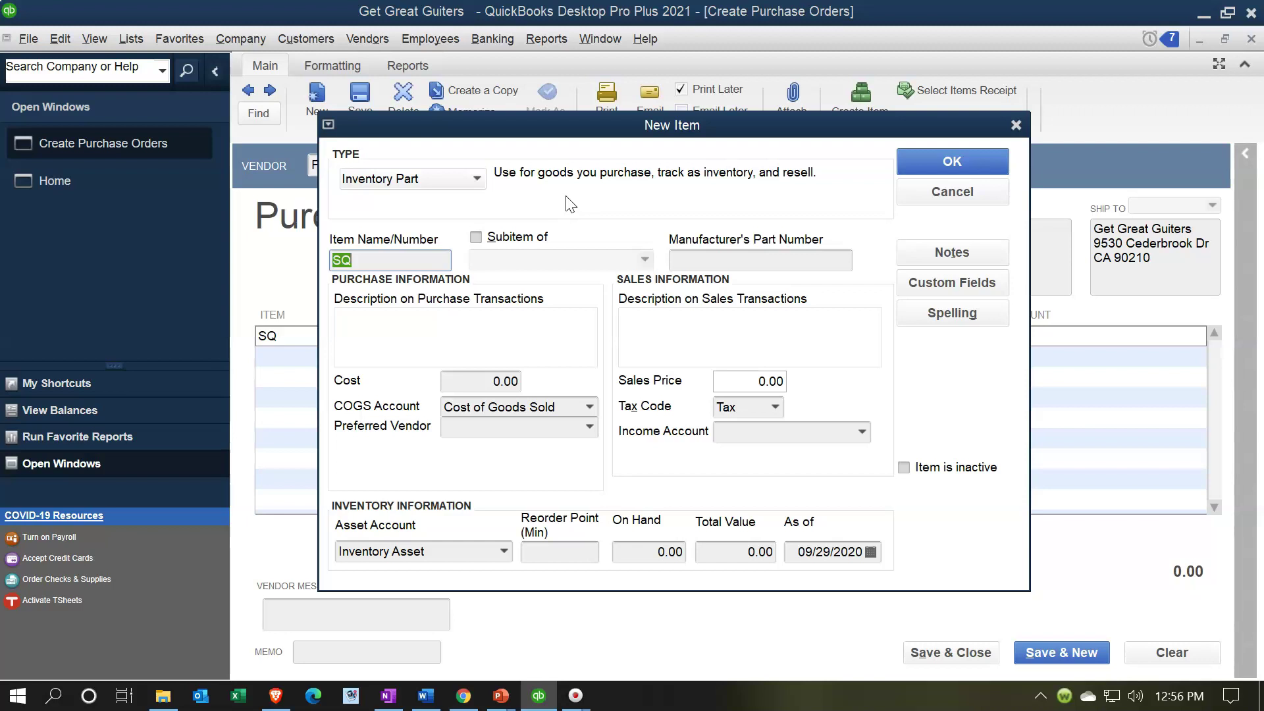
# Fill in the new item's purchase information with description Squire, cost 168 and preferred vendor Fender.
pyautogui.press('Tab')
pyautogui.press('Tab')
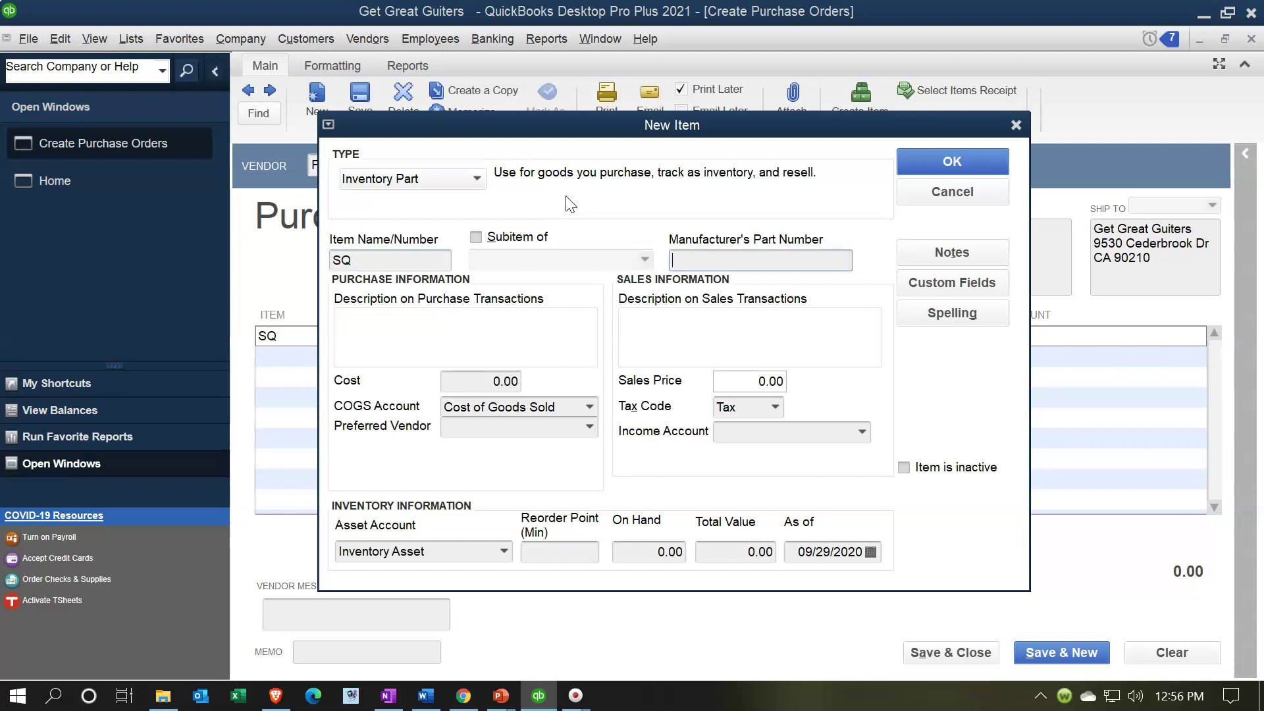
pyautogui.press('Tab')
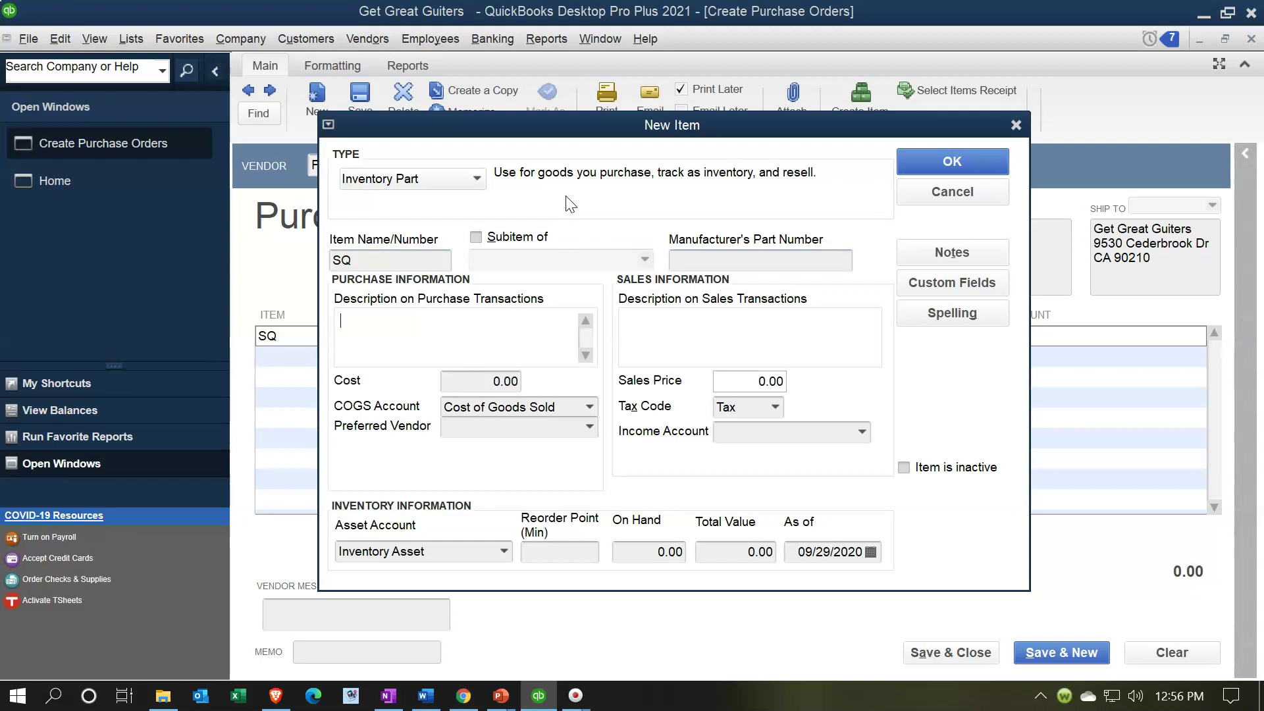
pyautogui.write('Squire')
pyautogui.press('Tab')
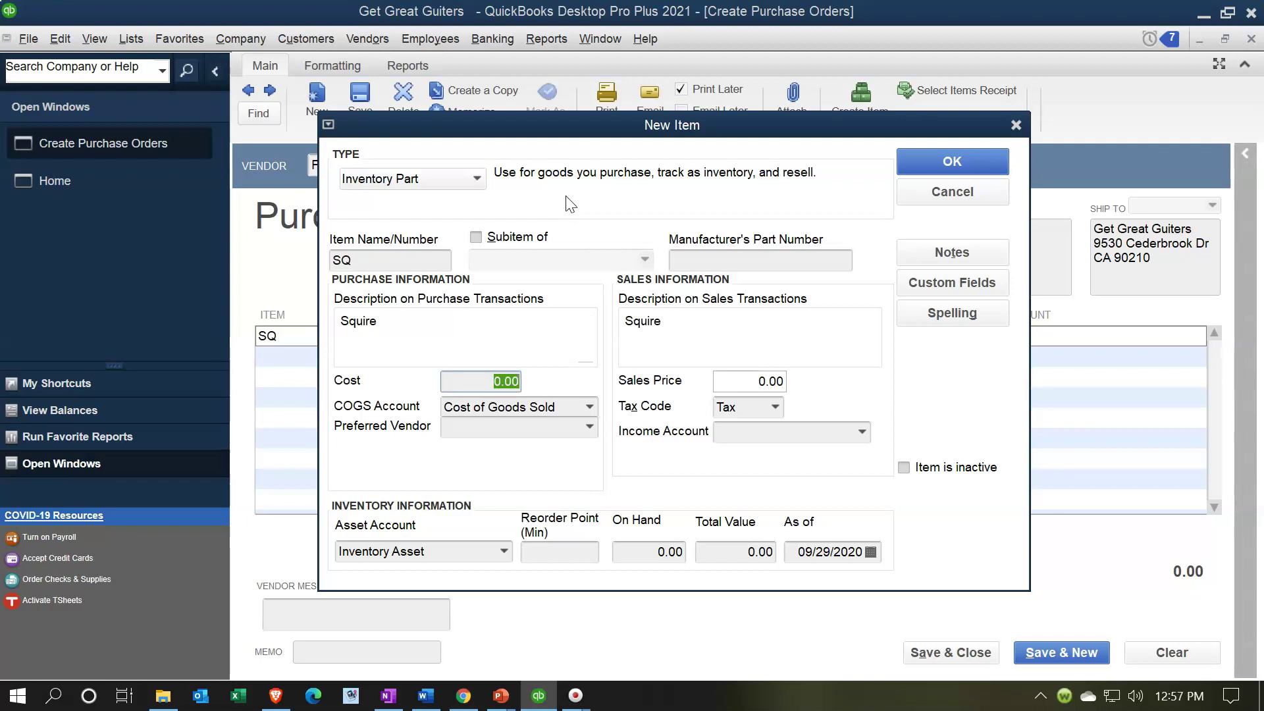
pyautogui.write('168')
pyautogui.press('Tab')
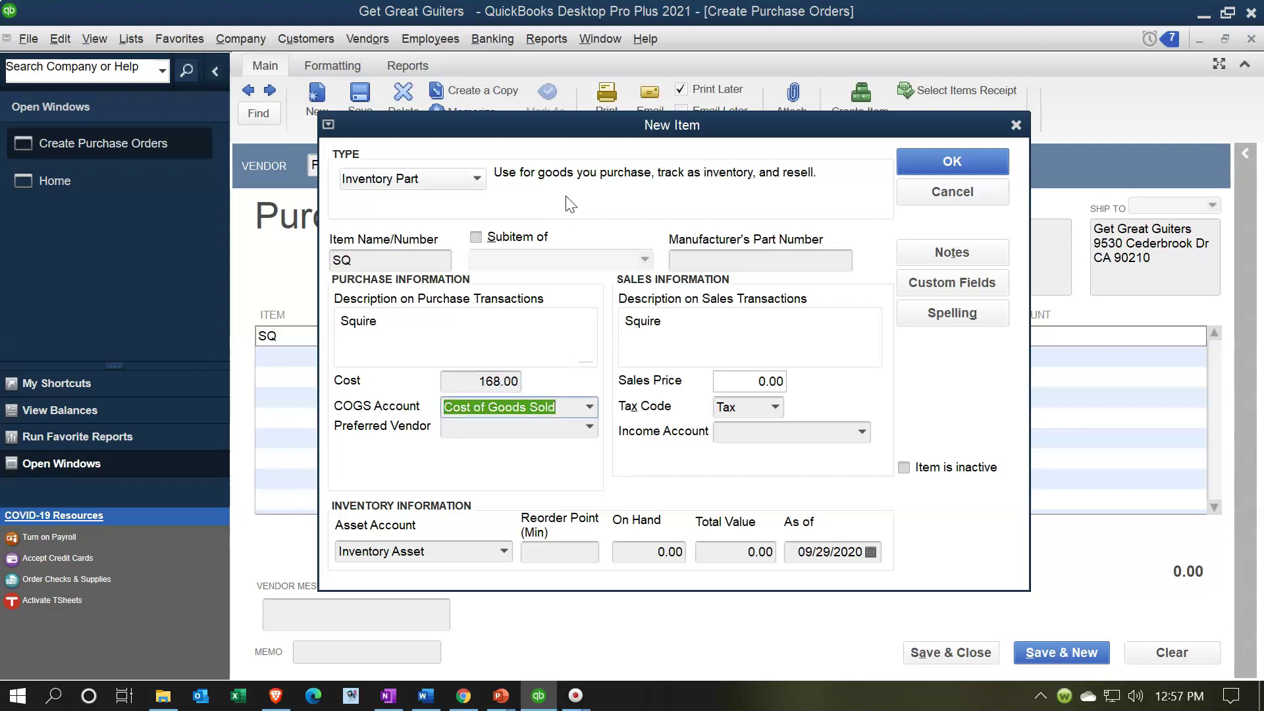
pyautogui.click(537, 427)
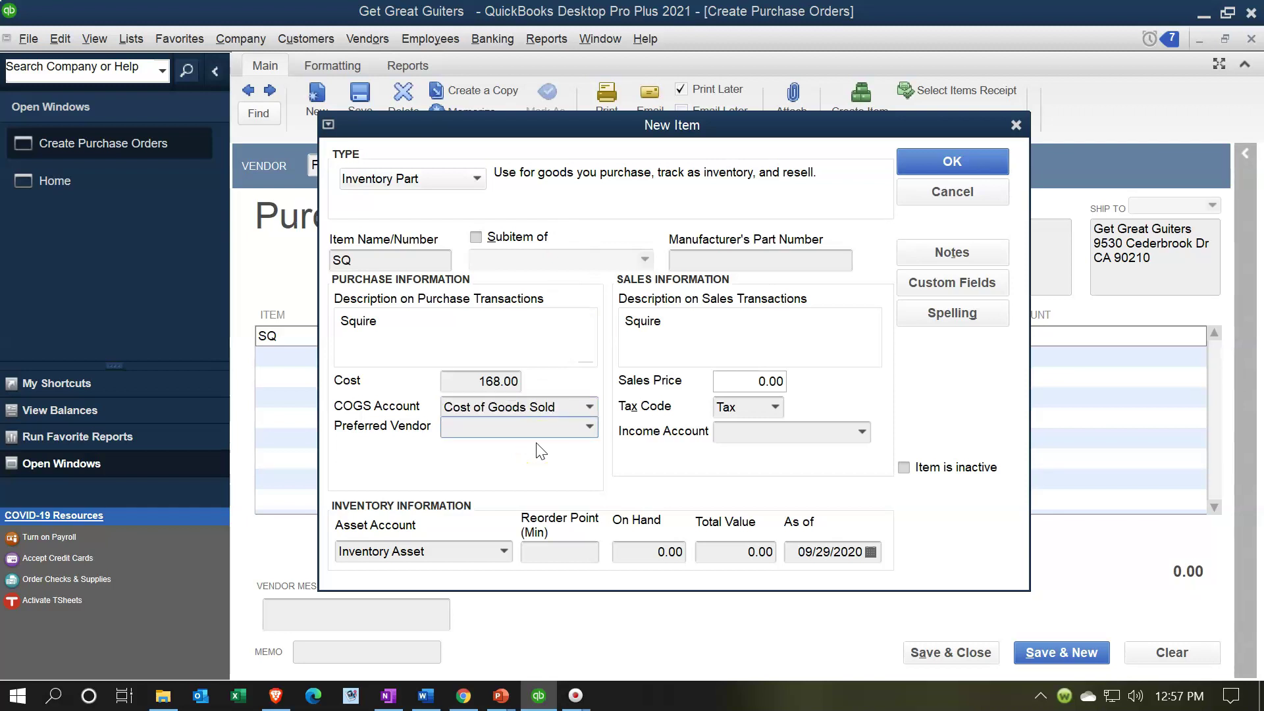
pyautogui.write('Fender')
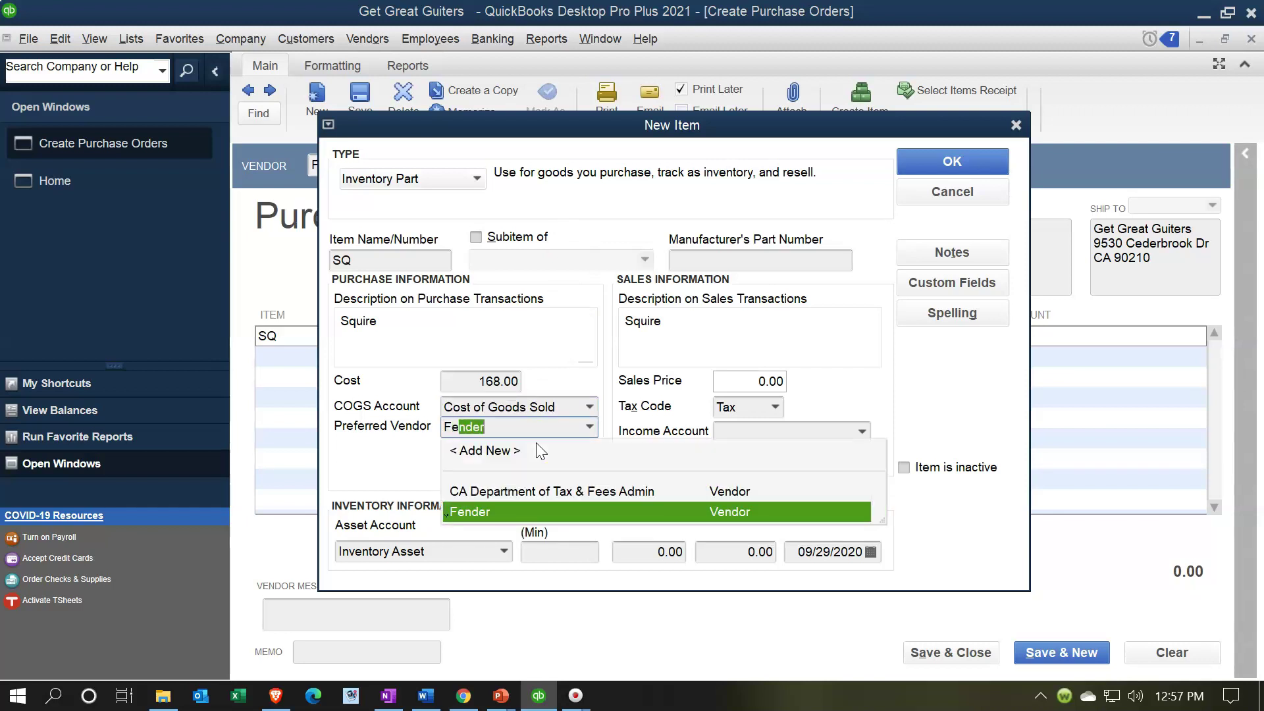
pyautogui.press('Tab')
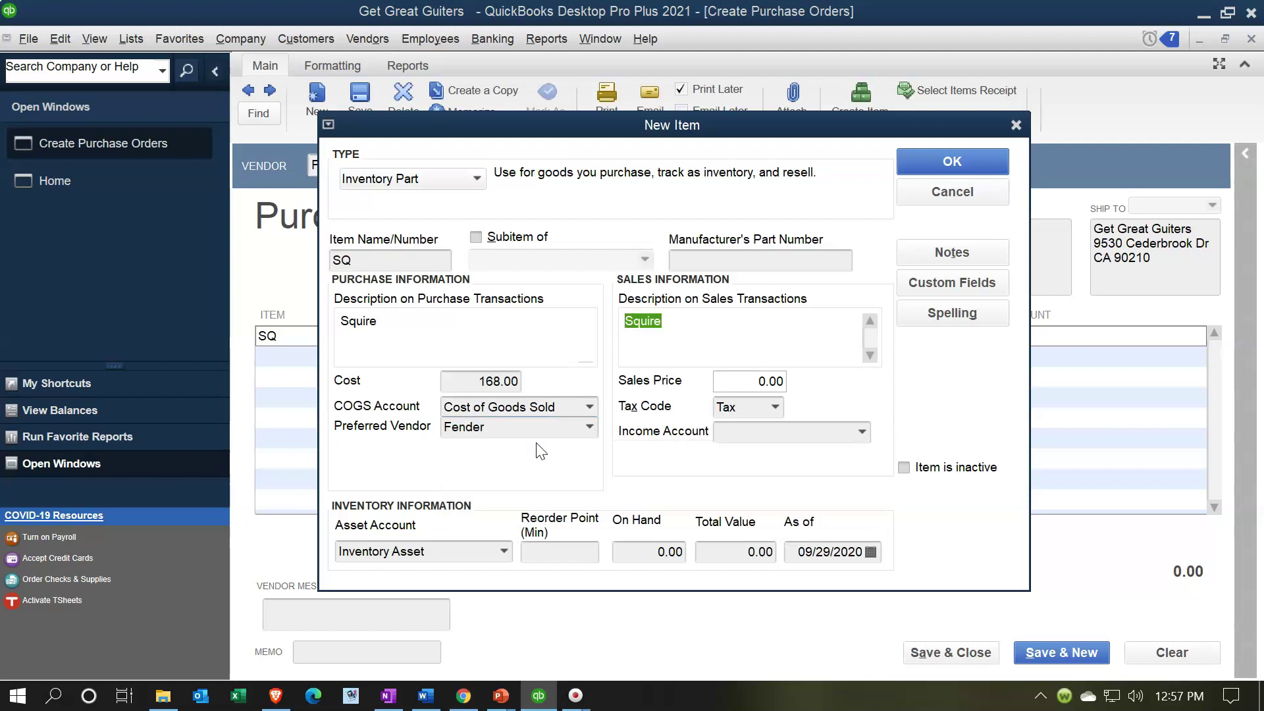
# Set the item's sales price to 244 and its income account to Sales, and save the new item.
pyautogui.press('Tab')
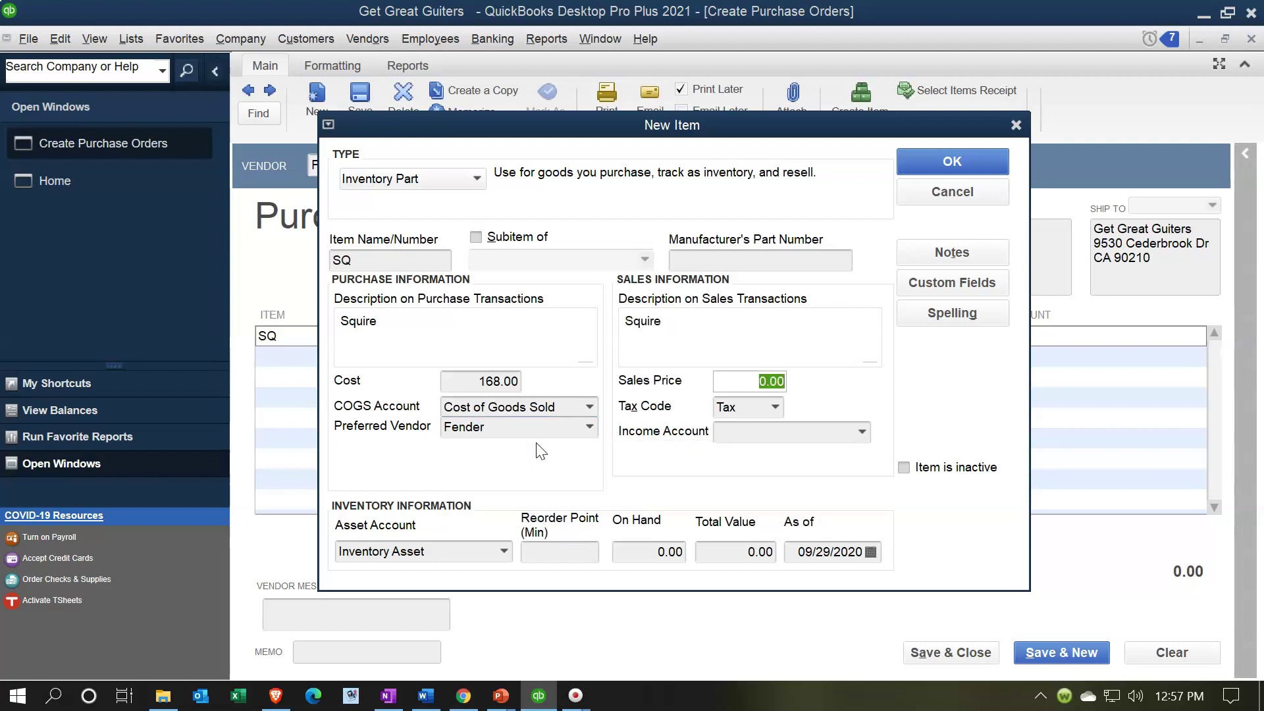
pyautogui.write('244')
pyautogui.press('Tab')
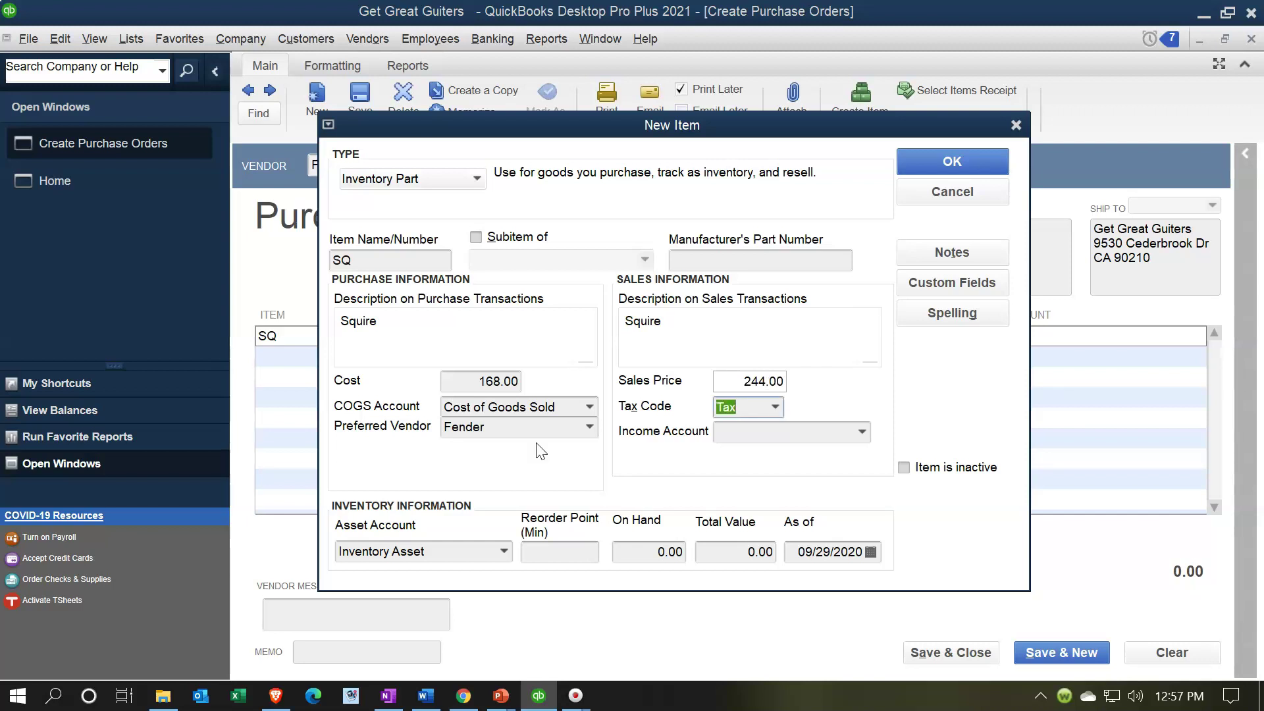
pyautogui.press('Tab')
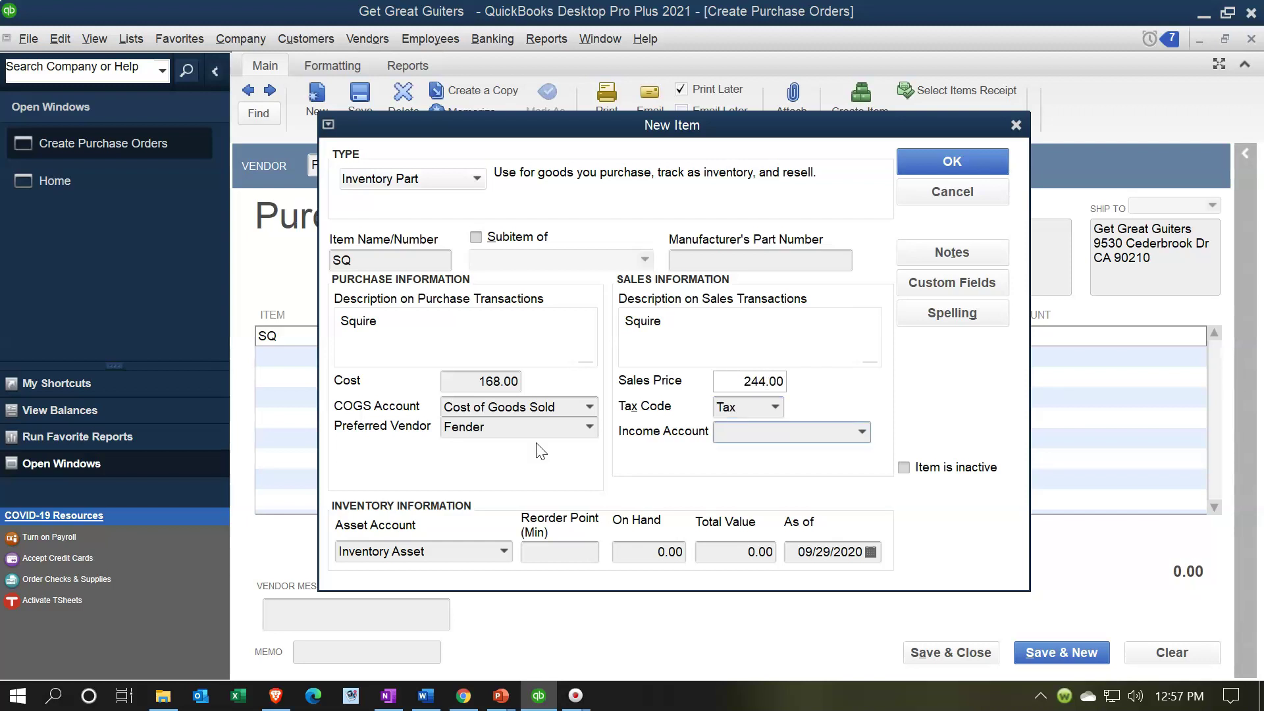
pyautogui.click(861, 432)
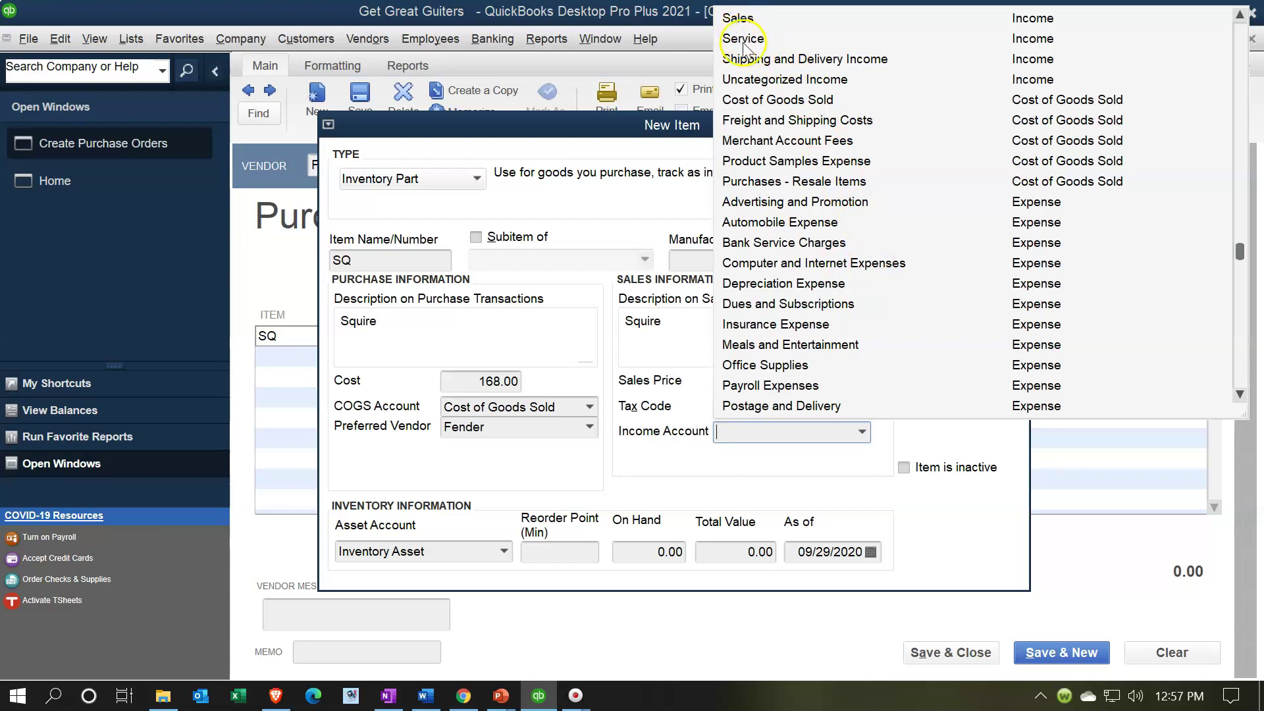
pyautogui.click(739, 19)
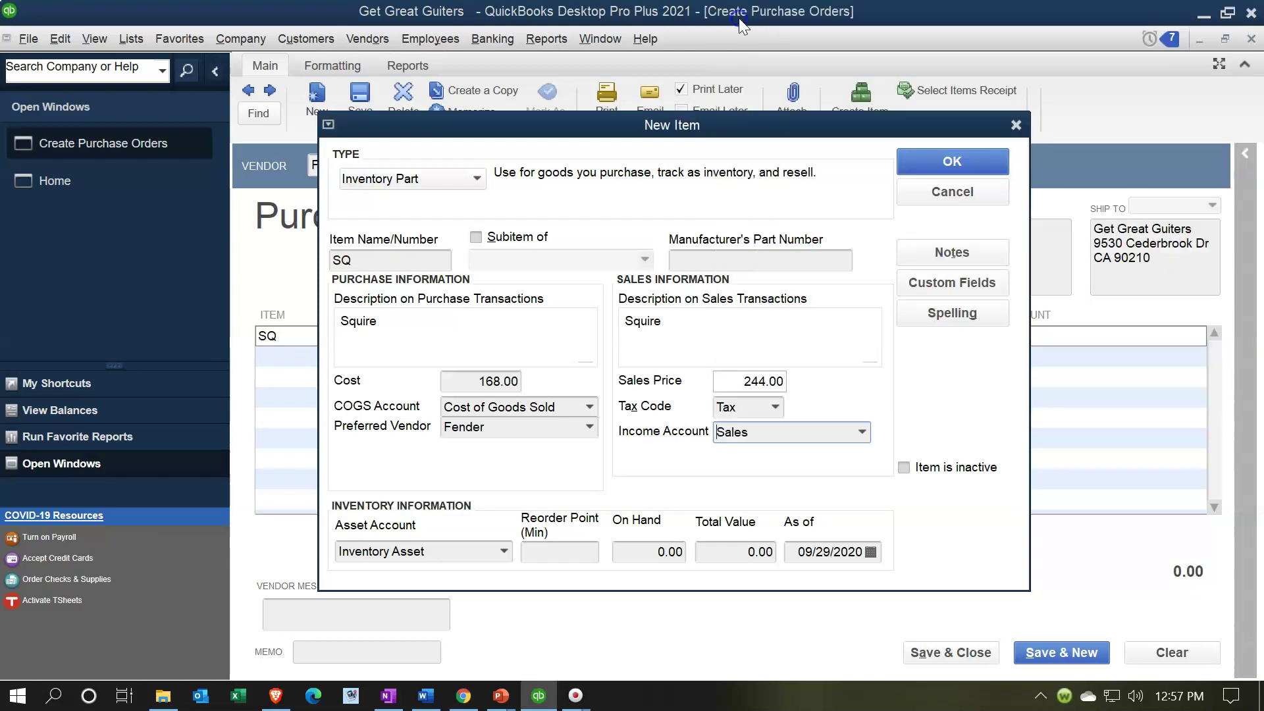
pyautogui.click(867, 476)
pyautogui.click(965, 165)
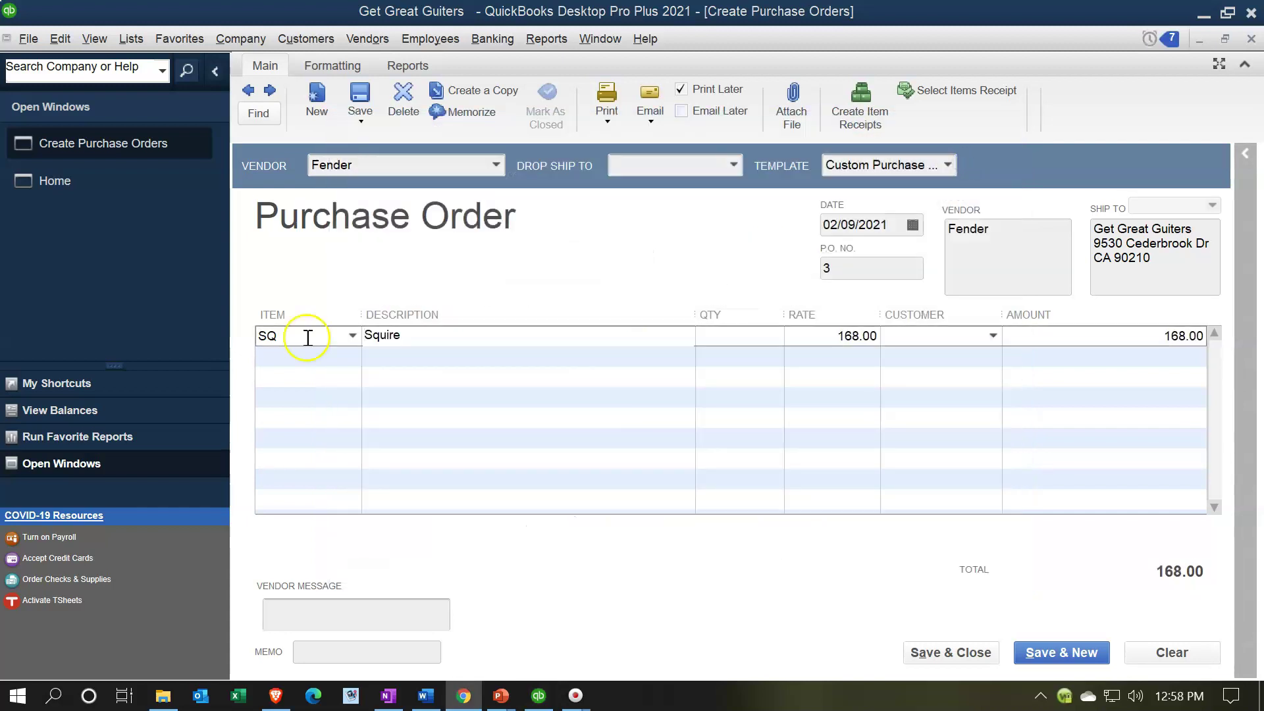
# Set the quantity on the SQ line of the purchase order to 20.
pyautogui.press('Tab')
pyautogui.press('Tab')
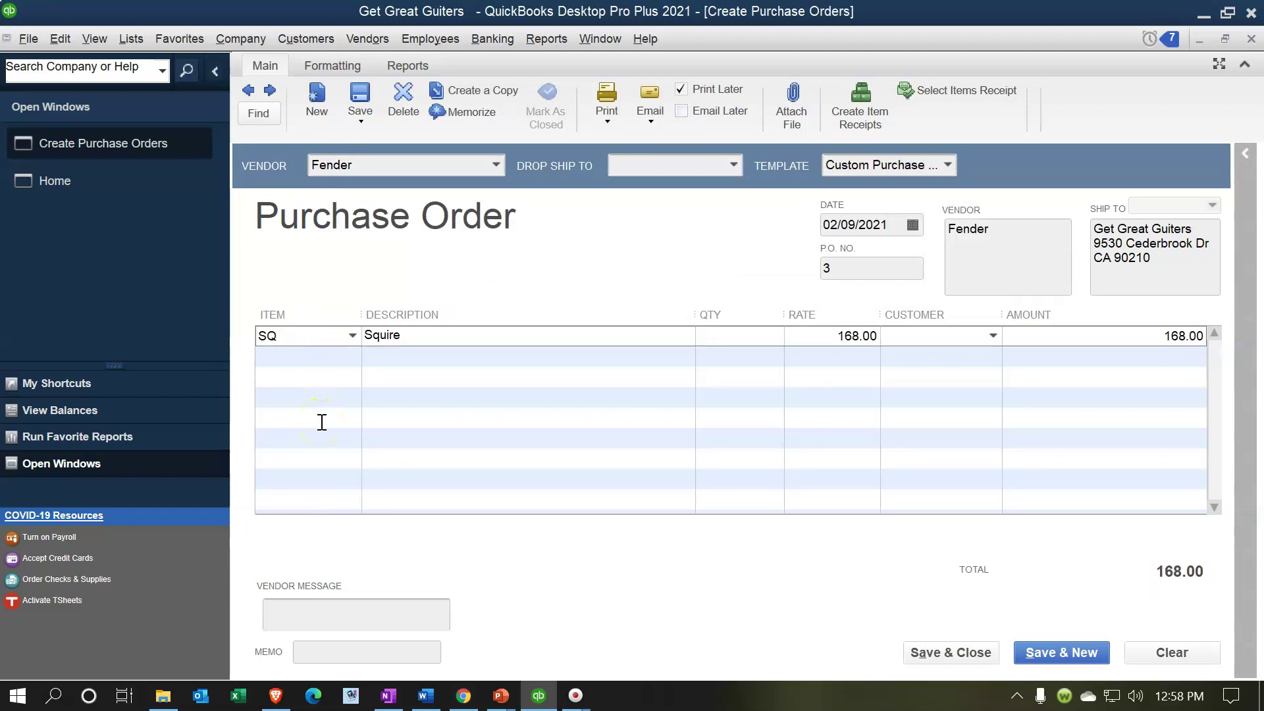
pyautogui.write('20')
pyautogui.press('Tab')
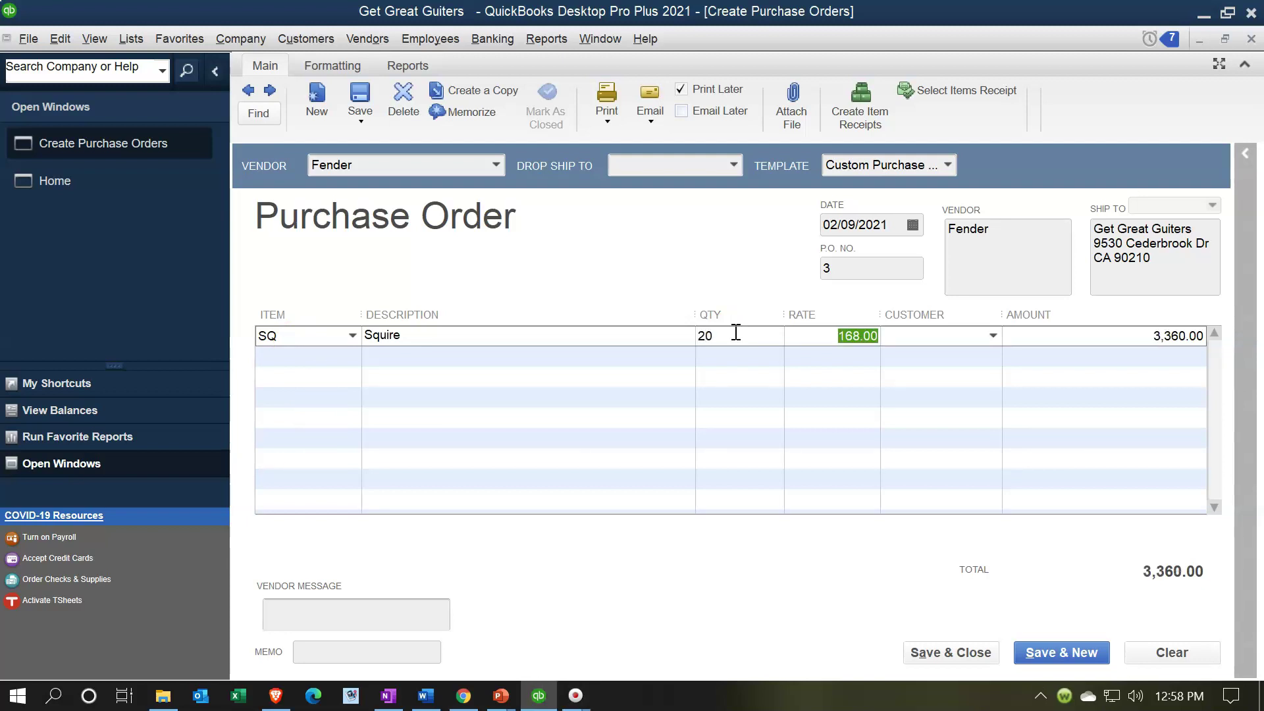
# Assign the SQ line to the customer New Music Stuff with a quick add, and save and close the purchase order.
pyautogui.press('Tab')
pyautogui.write('New Music Stuff')
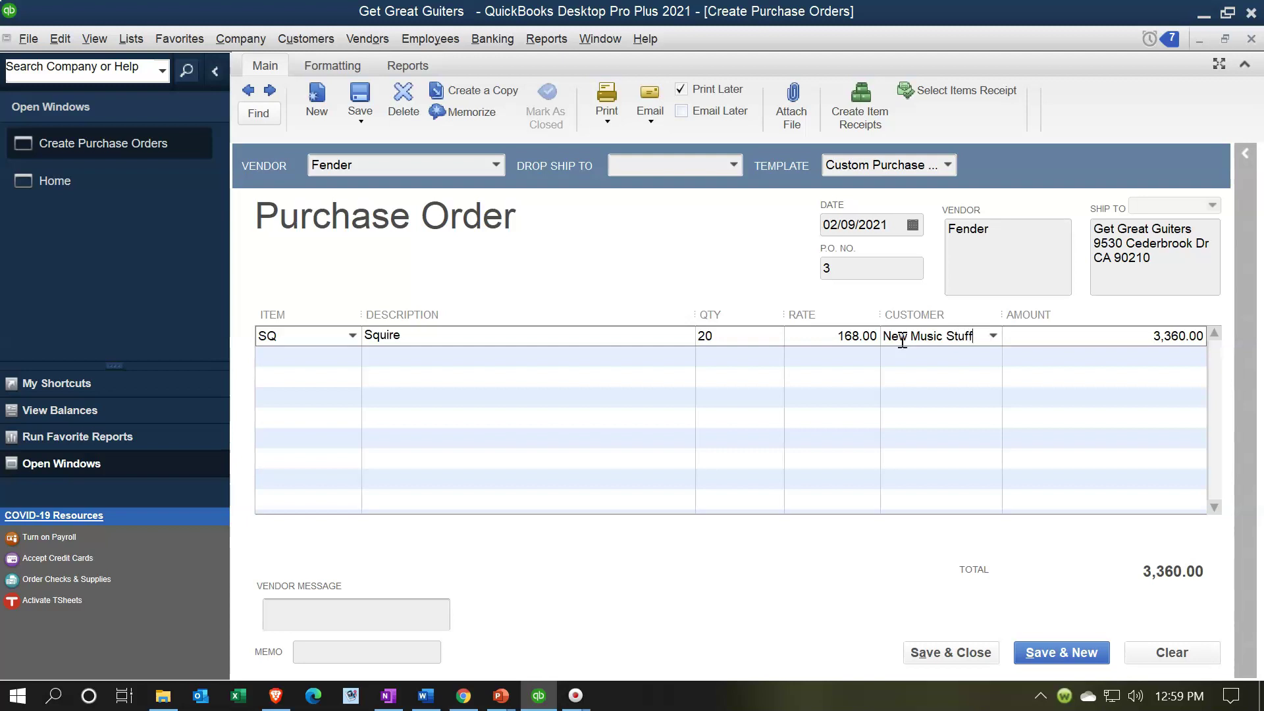
pyautogui.click(961, 406)
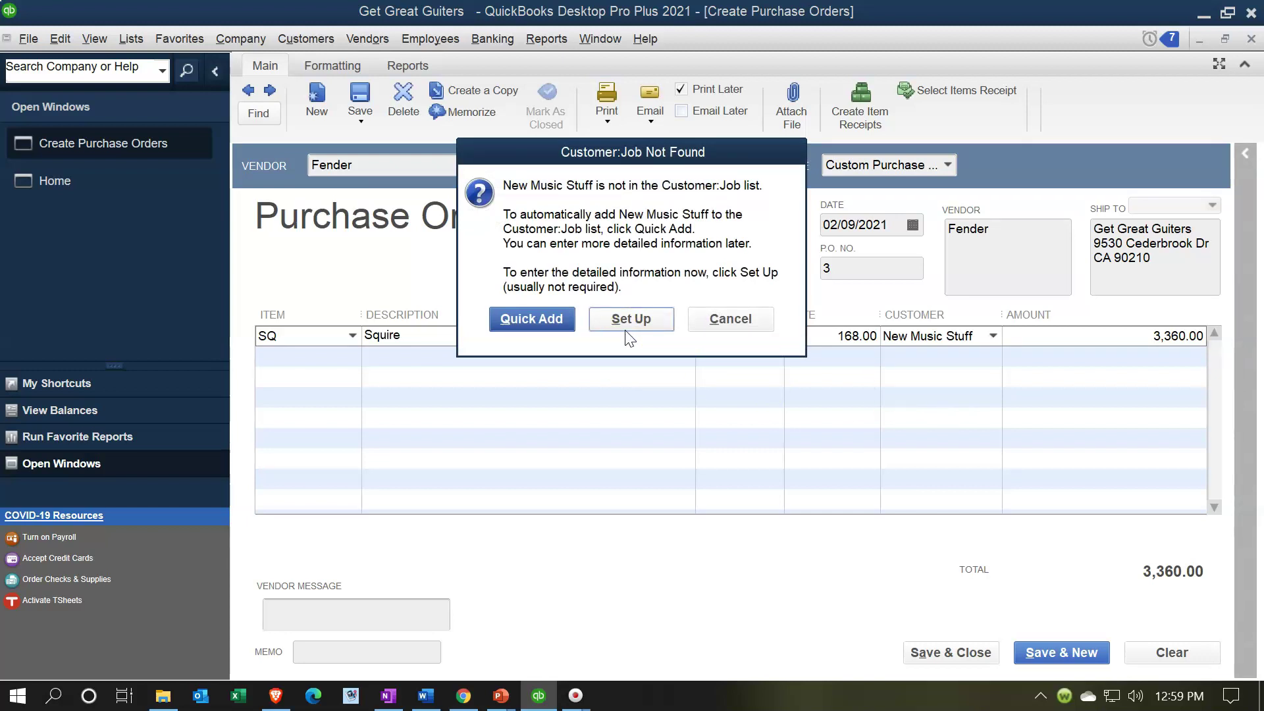
pyautogui.click(532, 319)
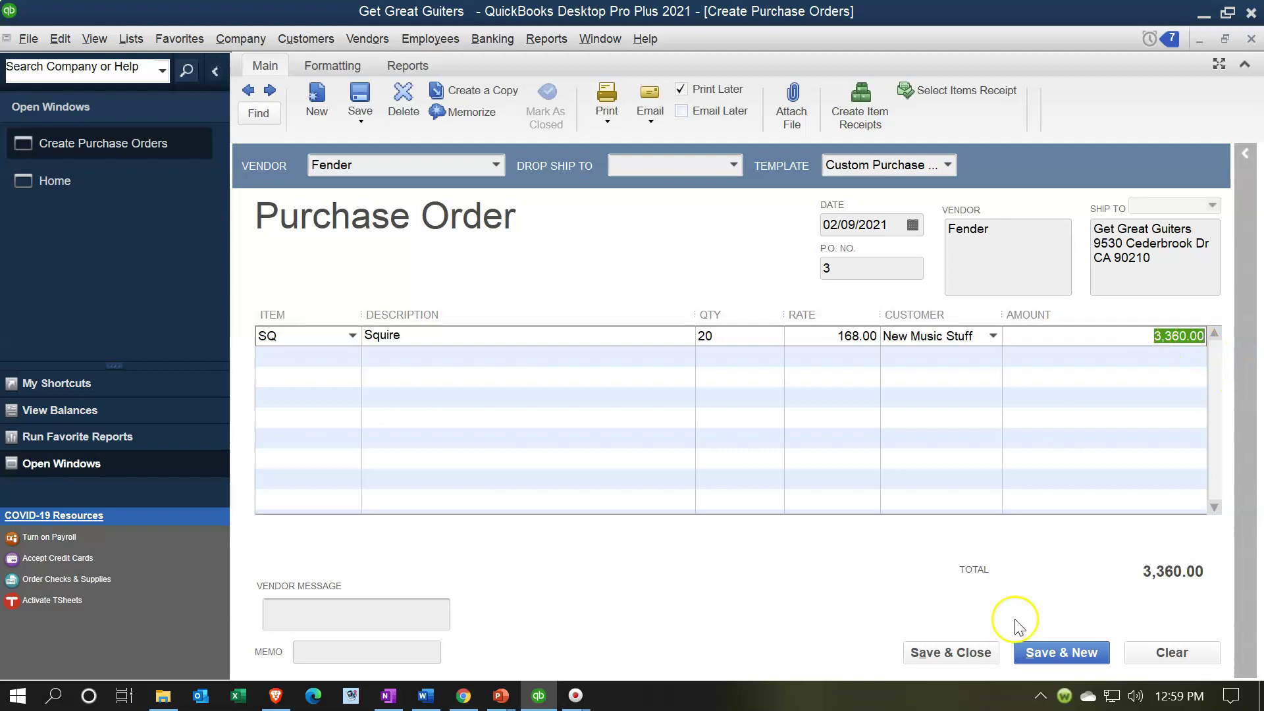
pyautogui.click(981, 651)
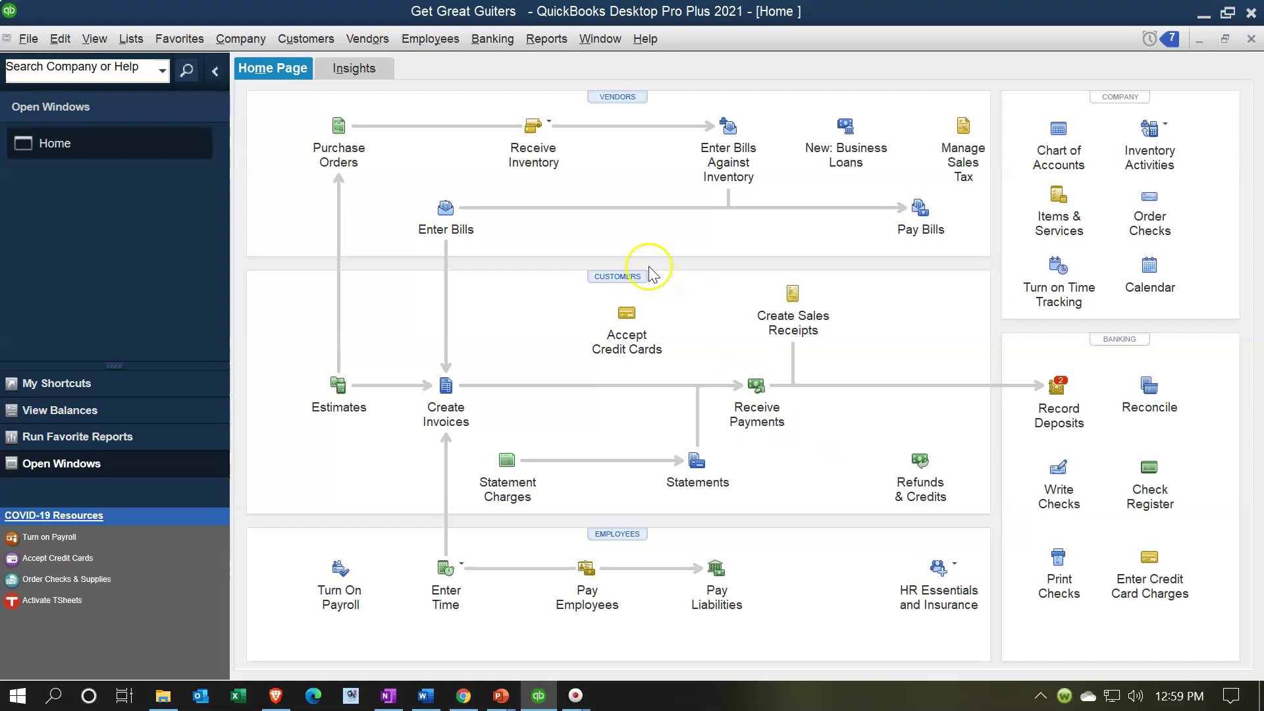
pyautogui.click(550, 125)
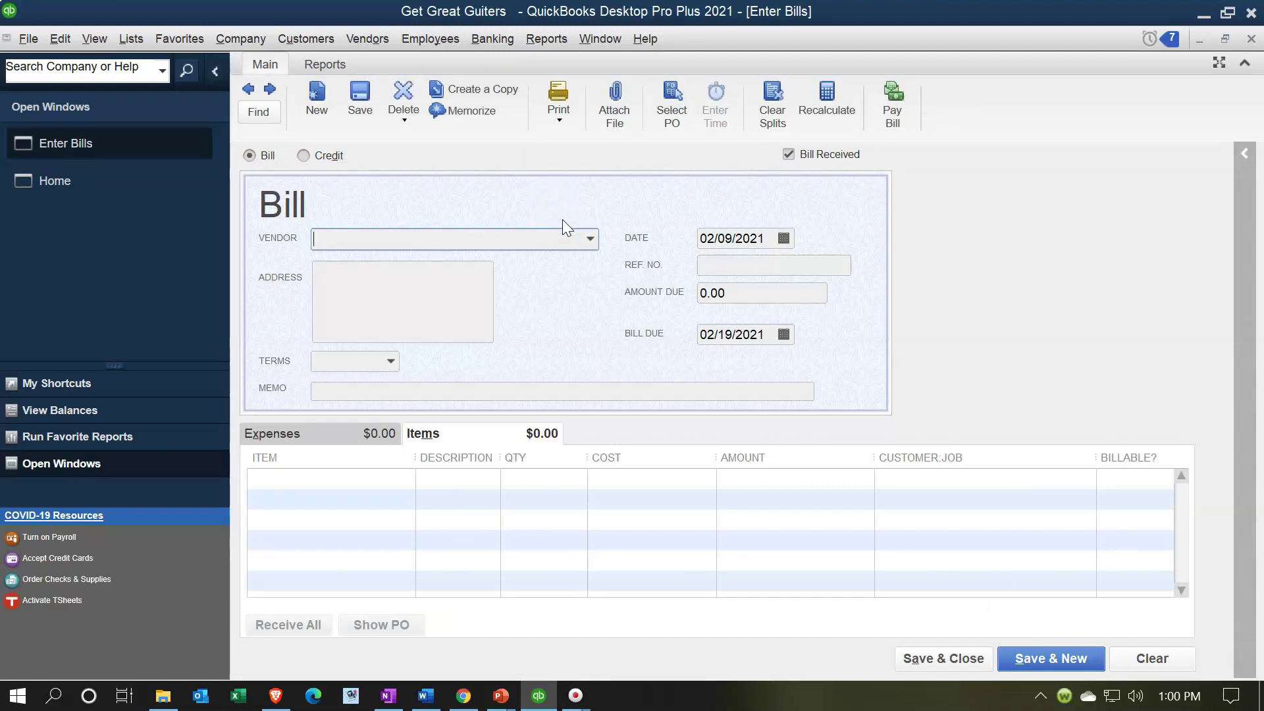
pyautogui.write('S')
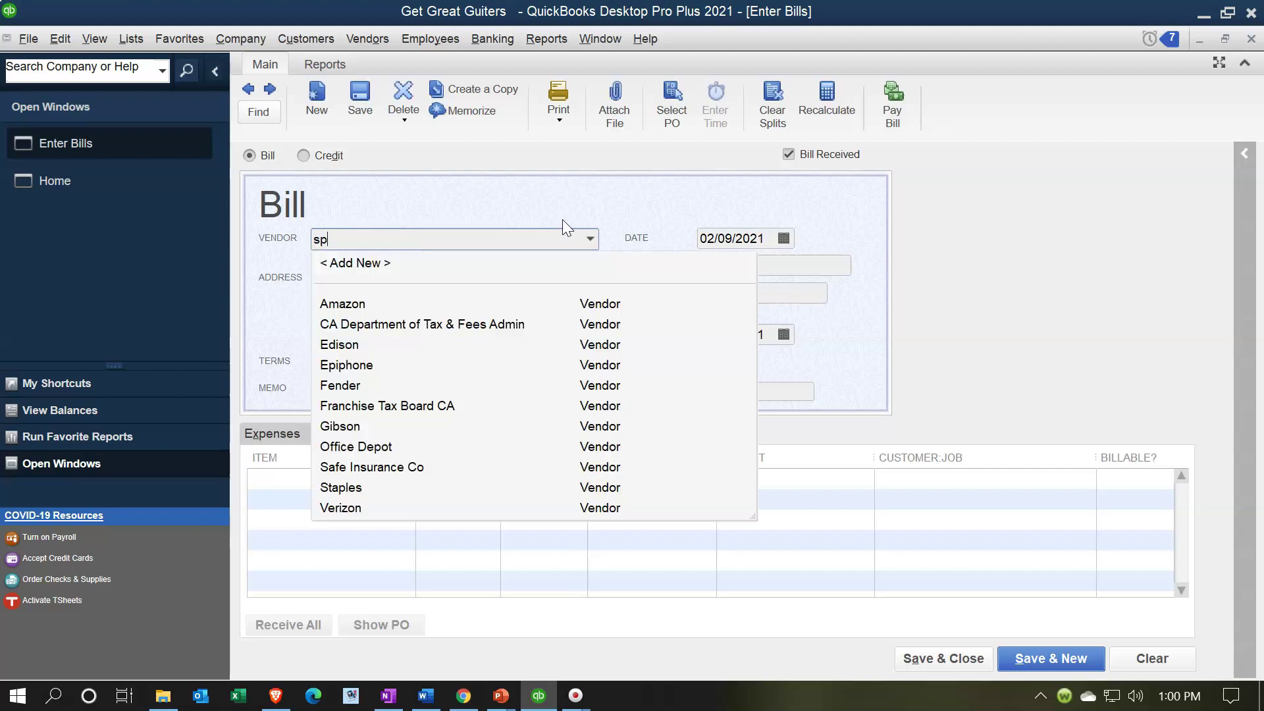
pyautogui.press('BackSpace')
pyautogui.press('BackSpace')
pyautogui.write('Fender')
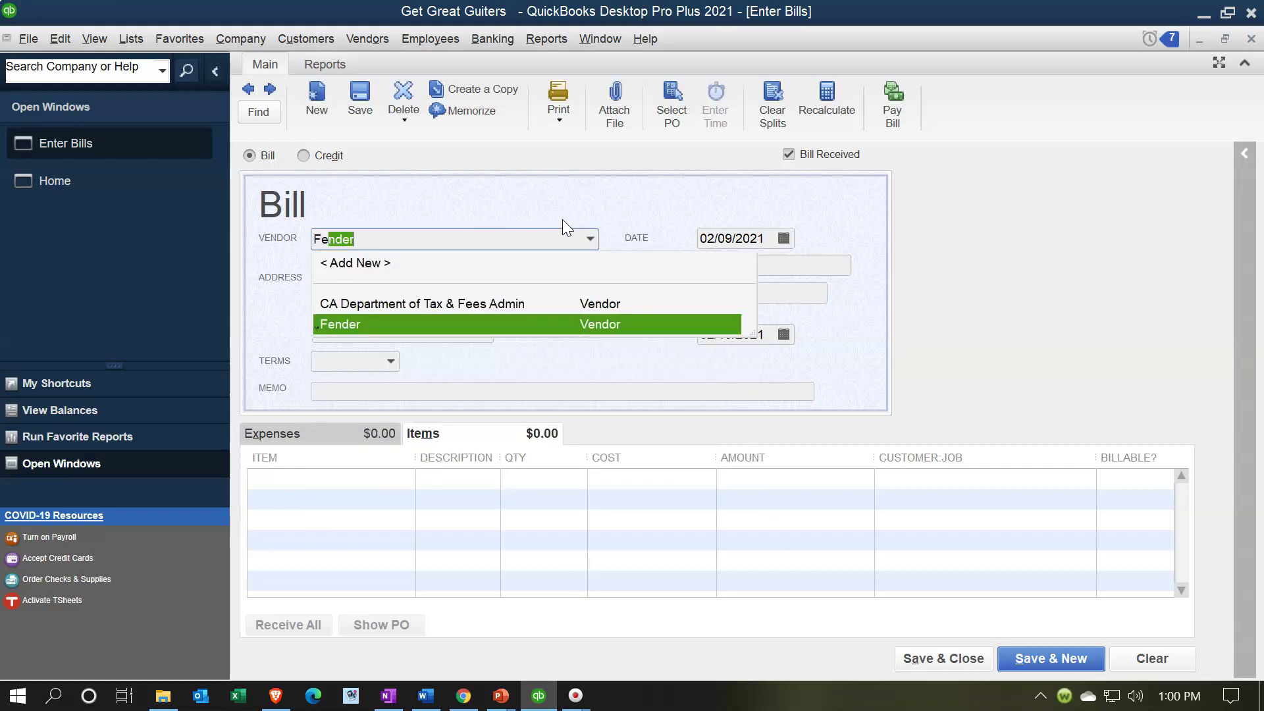
pyautogui.press('Tab')
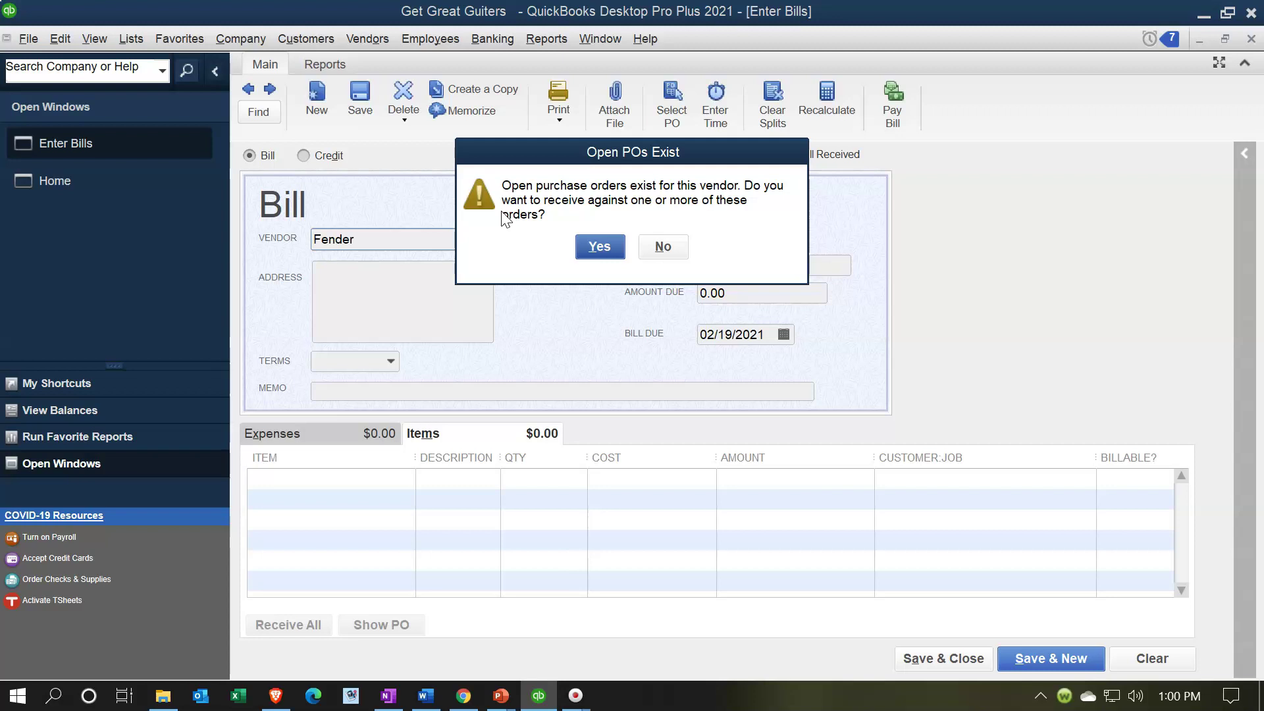
pyautogui.click(682, 262)
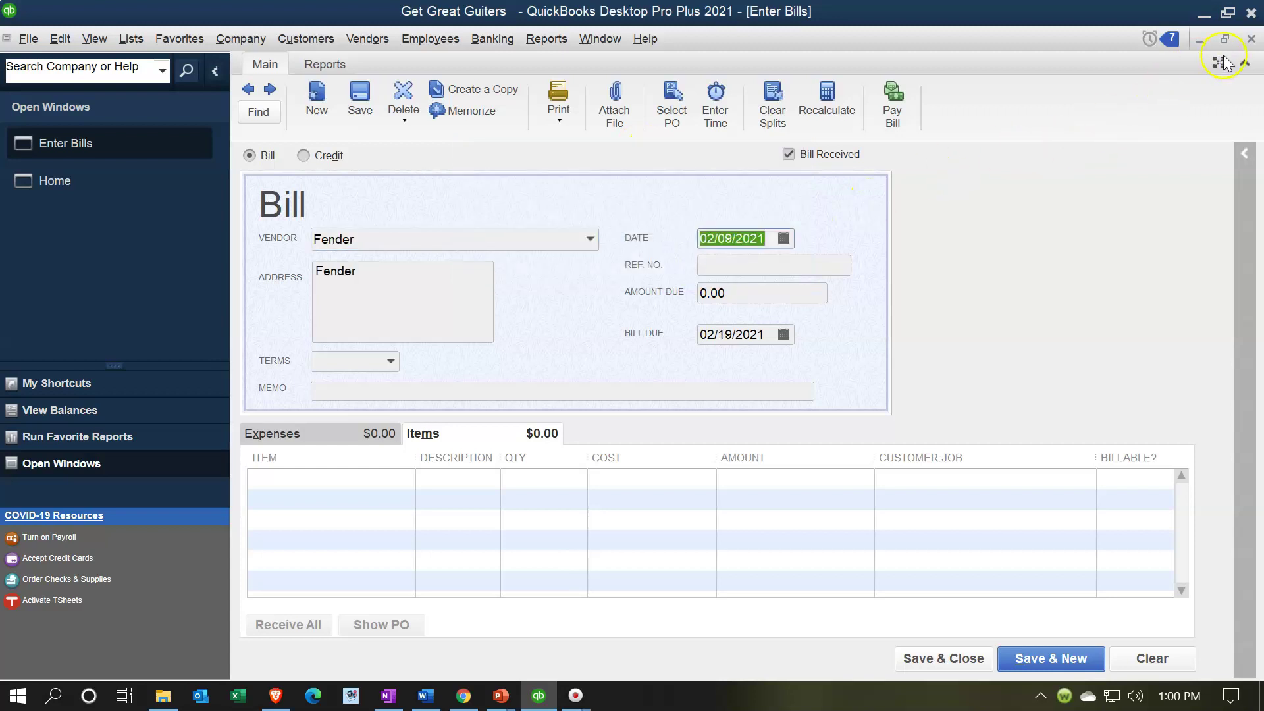
pyautogui.click(1251, 43)
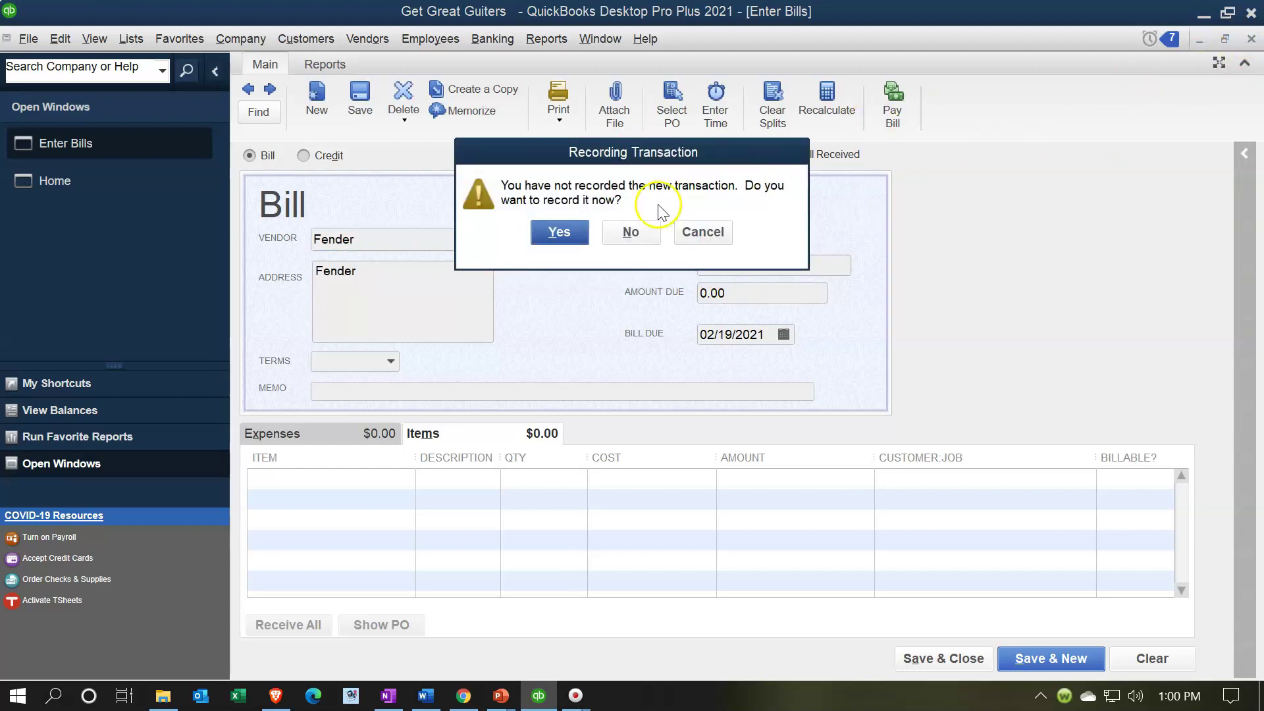
pyautogui.click(645, 232)
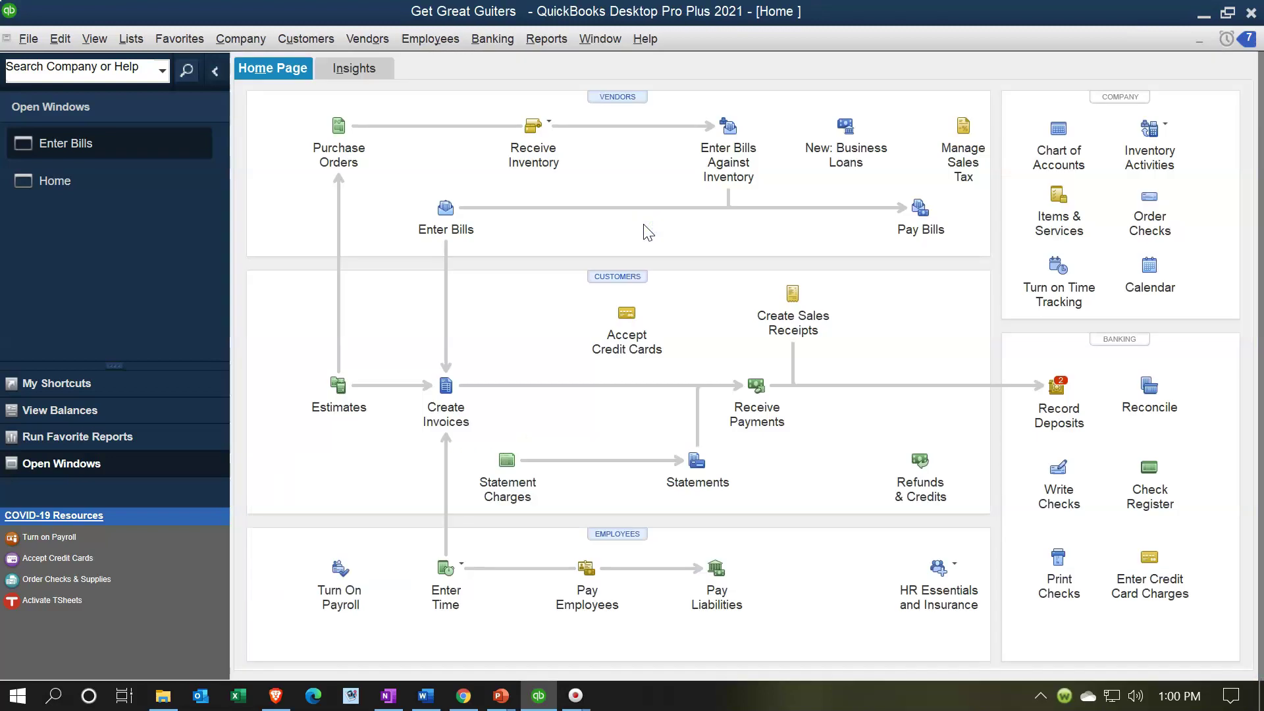